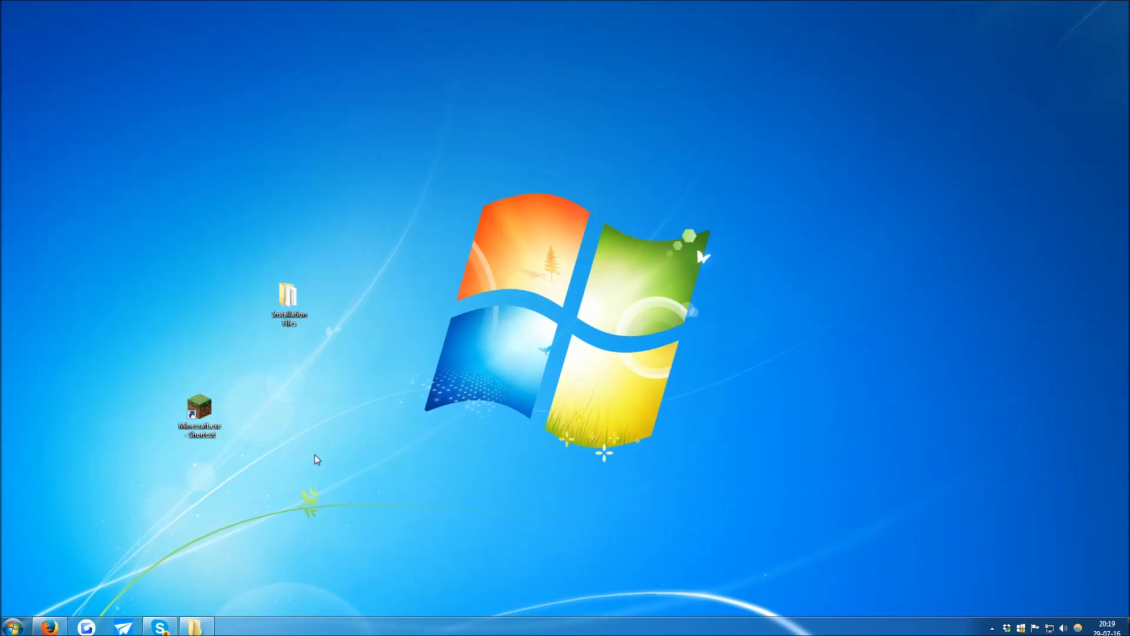
# Step: View the computer's system properties from the Start menu, then return to the desktop
pyautogui.click(13, 627)
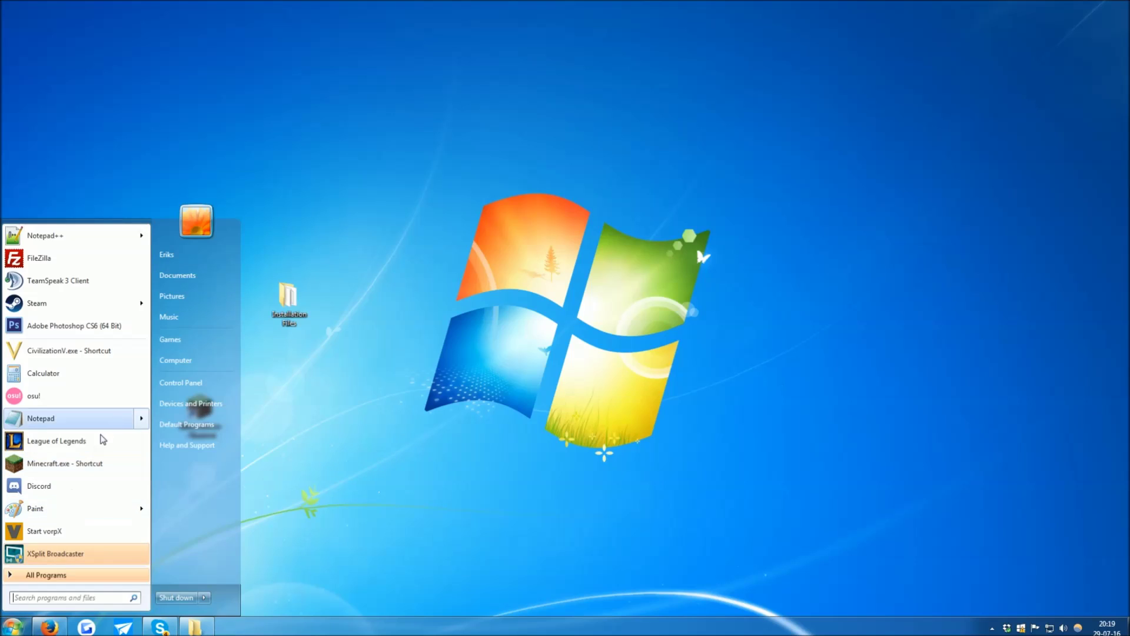
pyautogui.rightClick(206, 362)
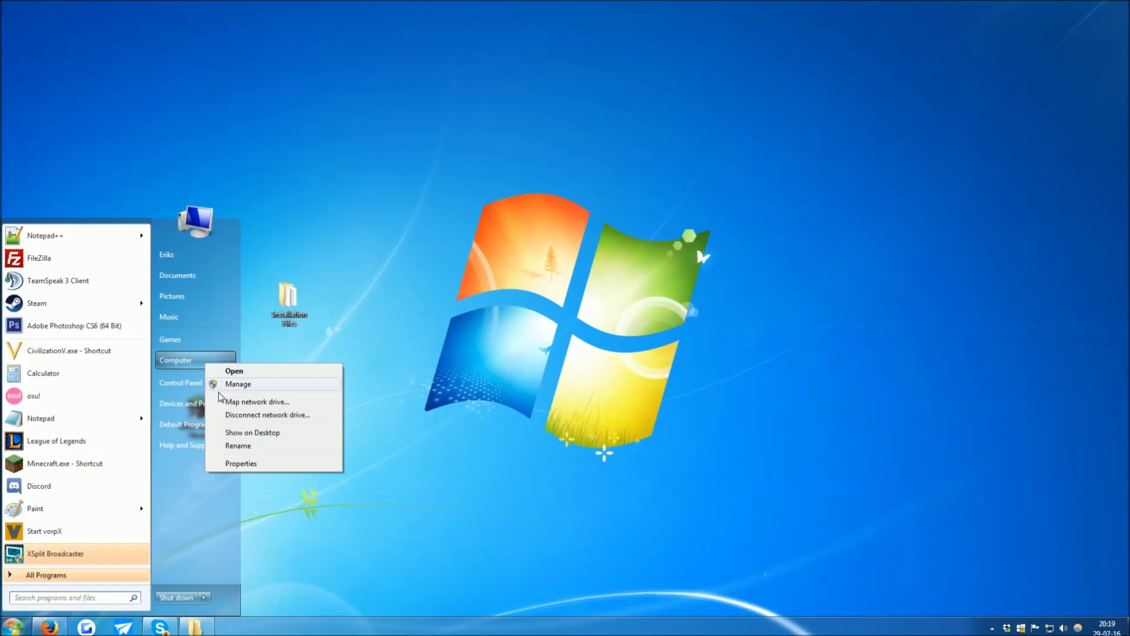
pyautogui.click(234, 464)
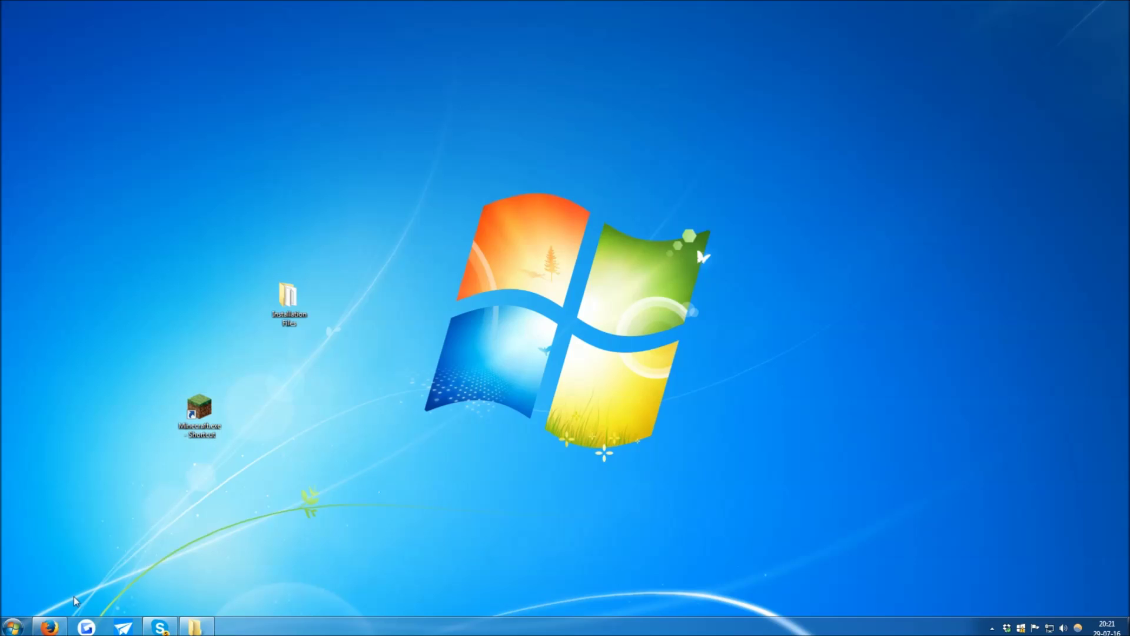
pyautogui.moveTo(50, 625)
pyautogui.click(91, 536)
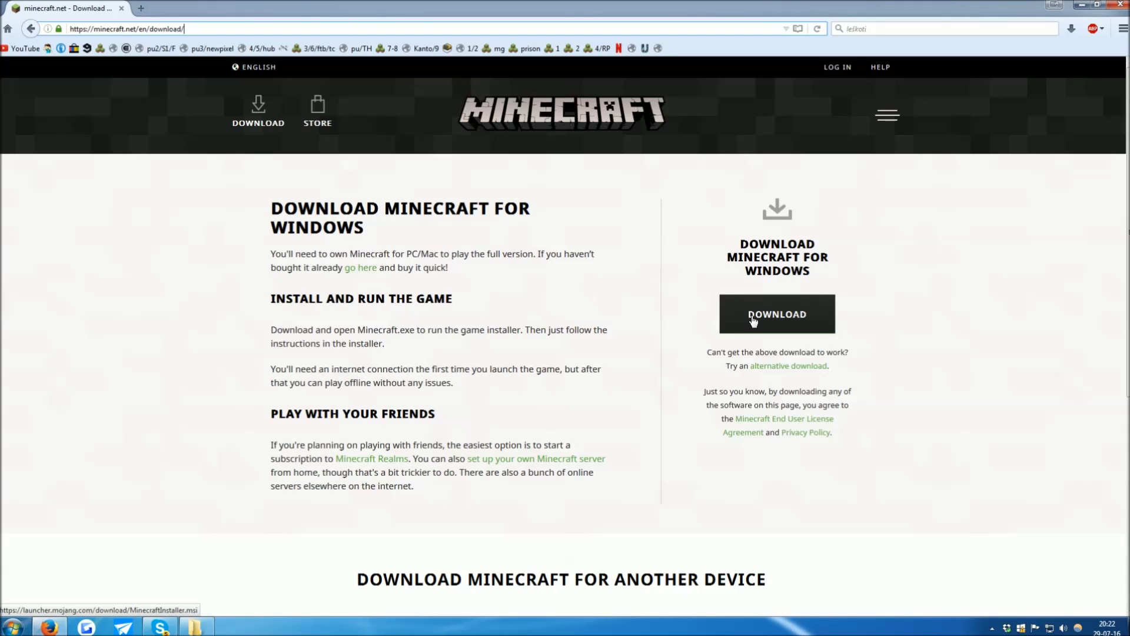
pyautogui.click(48, 627)
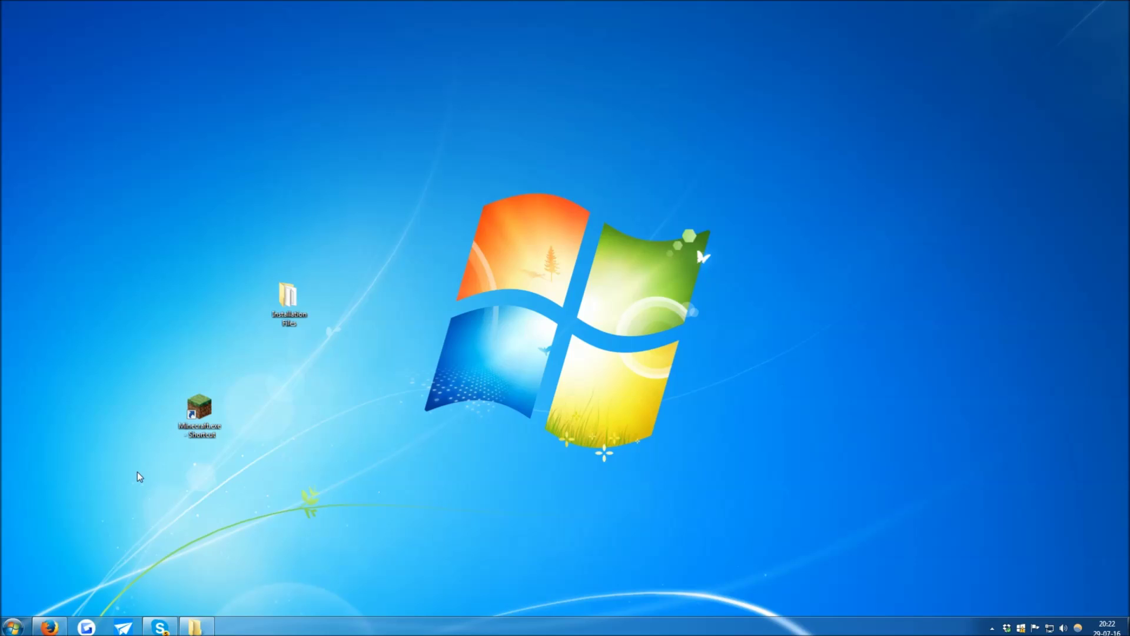
# Step: Launch Minecraft, log in with the account username and password, then close the launcher
pyautogui.click(192, 407)
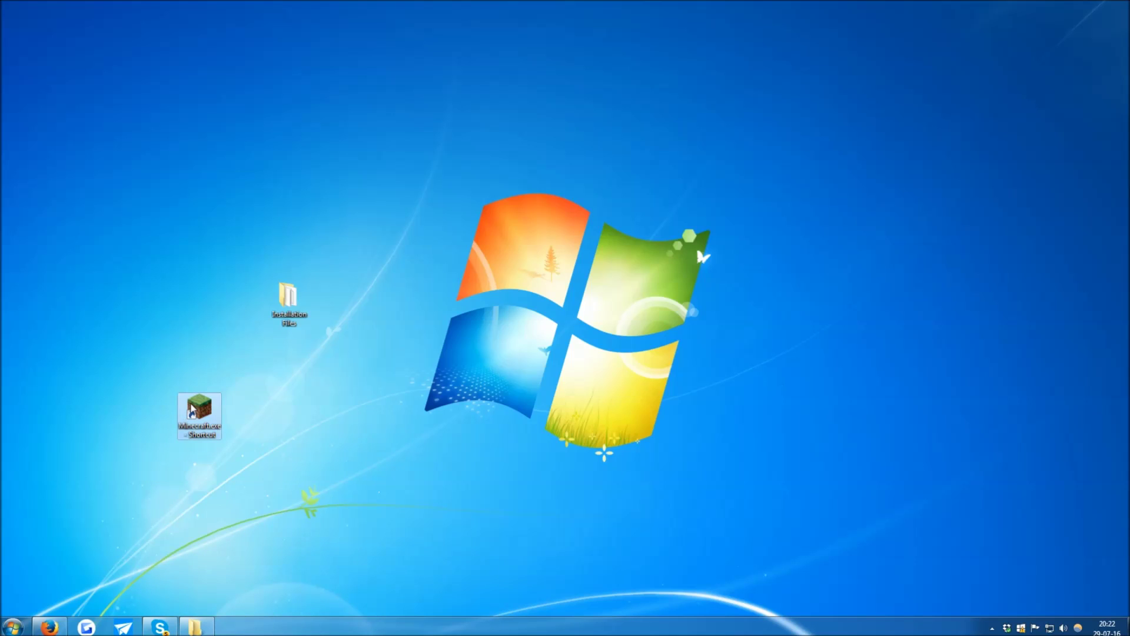
pyautogui.moveTo(148, 377)
pyautogui.mouseDown()
pyautogui.moveTo(240, 455)
pyautogui.moveTo(147, 386)
pyautogui.mouseUp()
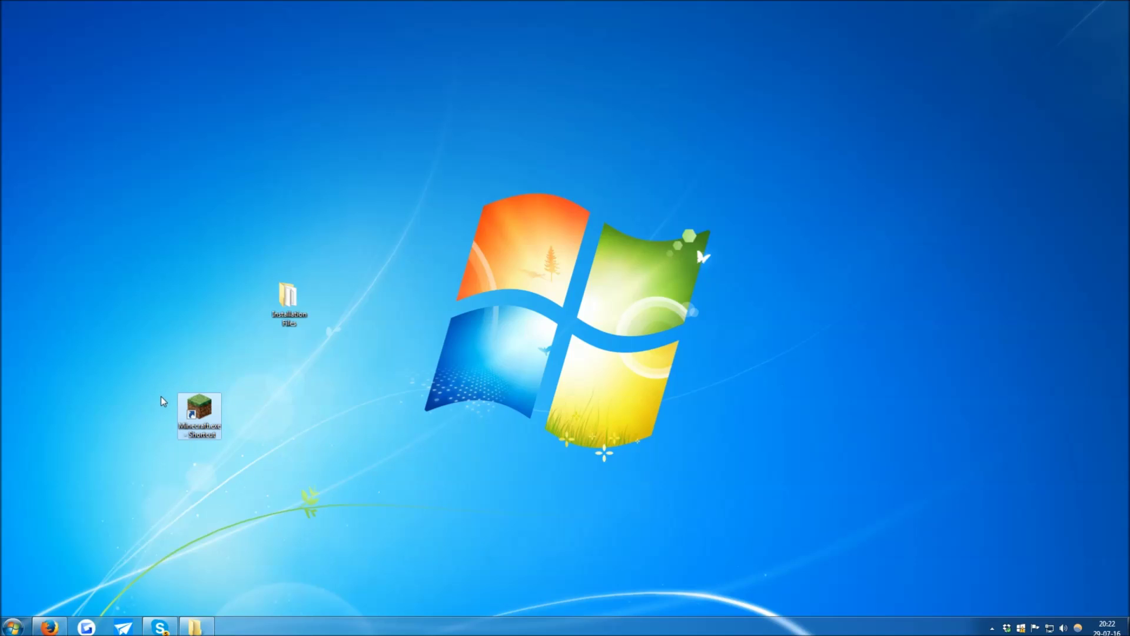
pyautogui.doubleClick(208, 414)
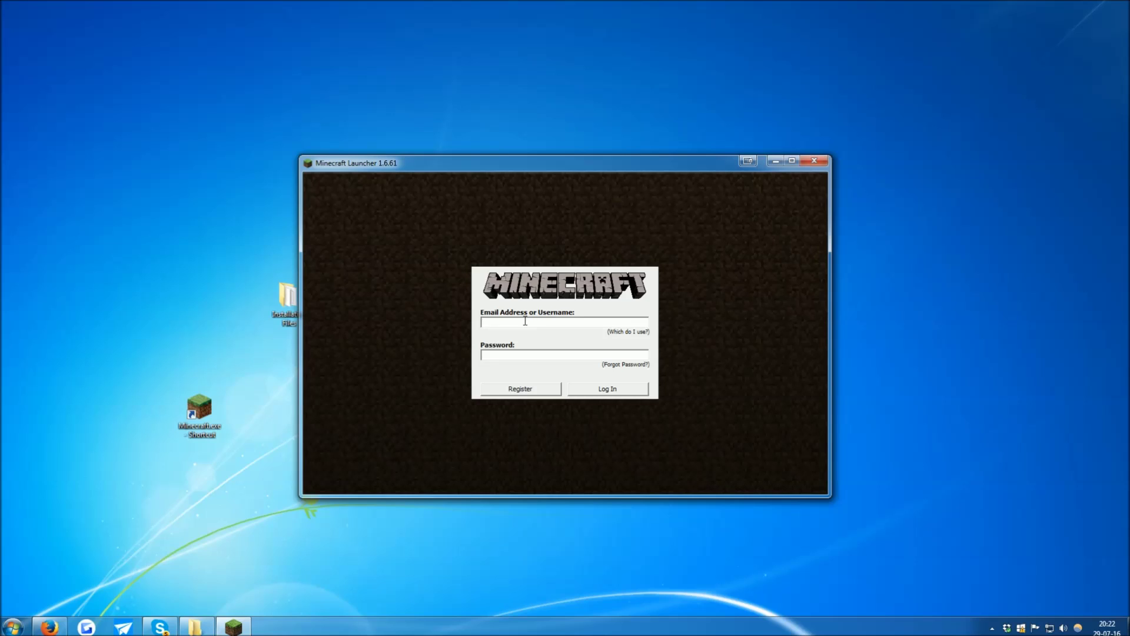
pyautogui.write('wowjudo')
pyautogui.press('Tab')
pyautogui.write('************')
pyautogui.press('Return')
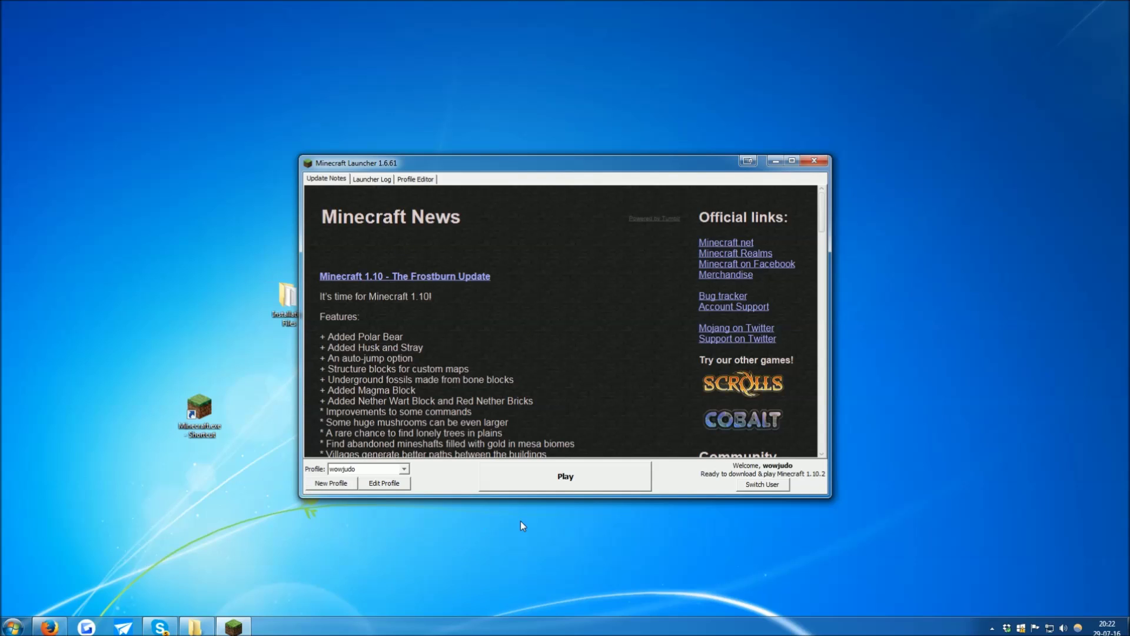
pyautogui.click(815, 165)
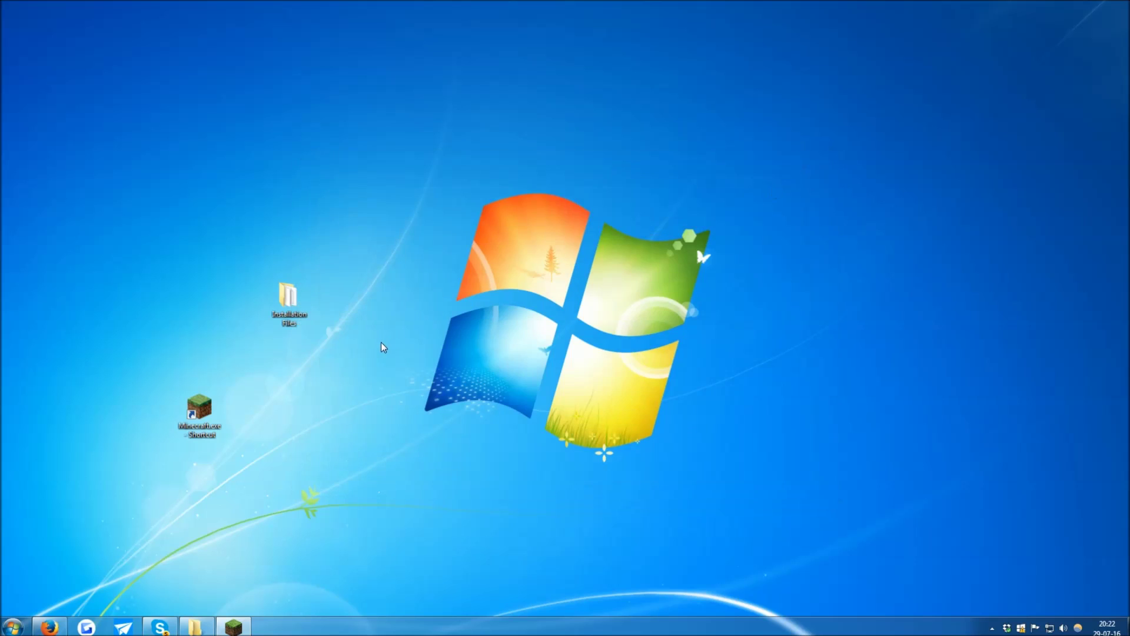
# Step: Run forge.jar from Installation Files and install the Forge 1.10.2-12.18.1.2018 client
pyautogui.doubleClick(302, 298)
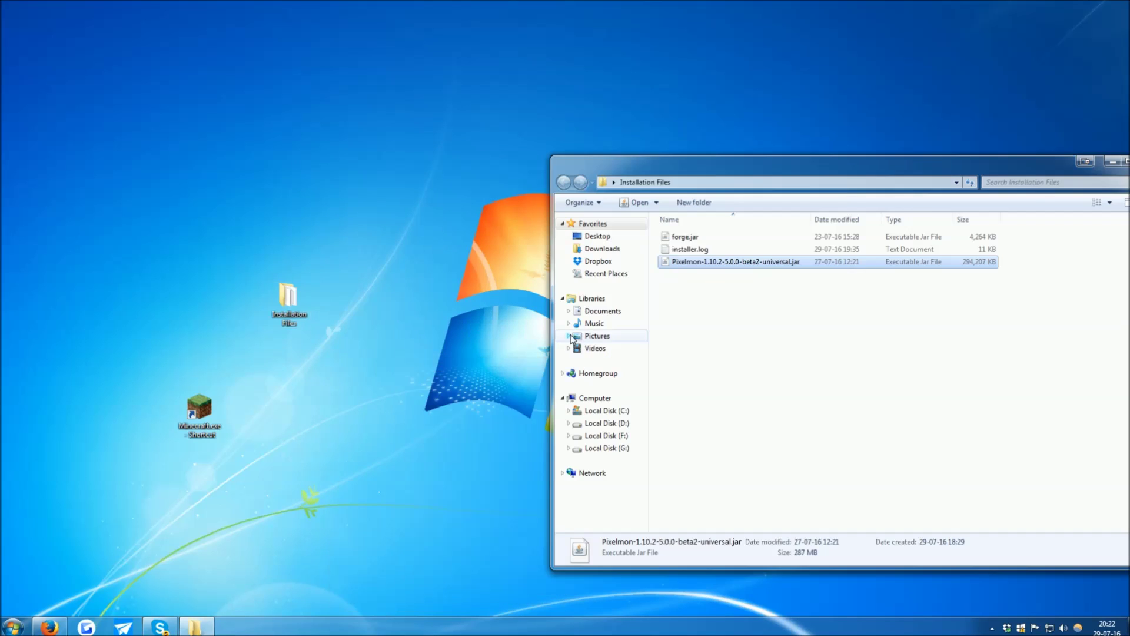
pyautogui.click(766, 393)
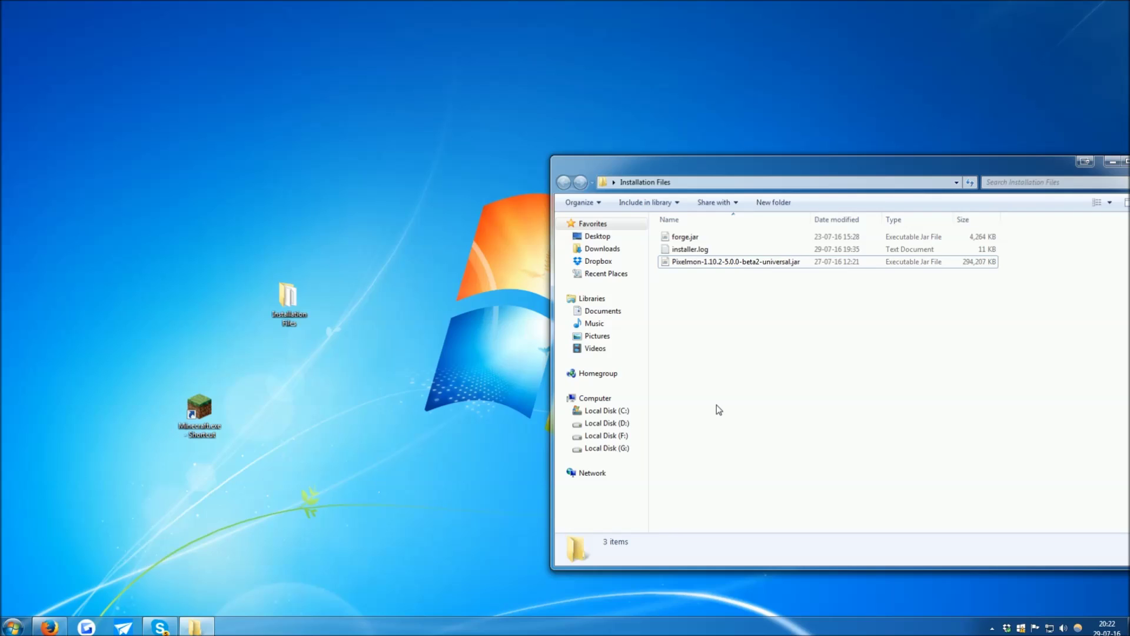
pyautogui.click(690, 237)
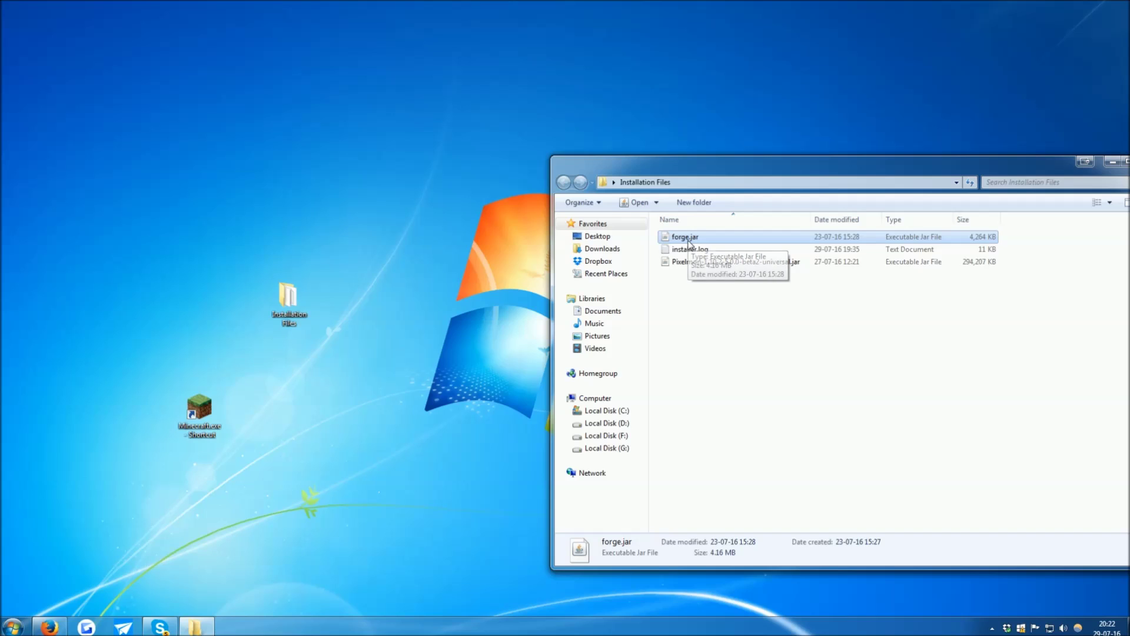
pyautogui.doubleClick(688, 237)
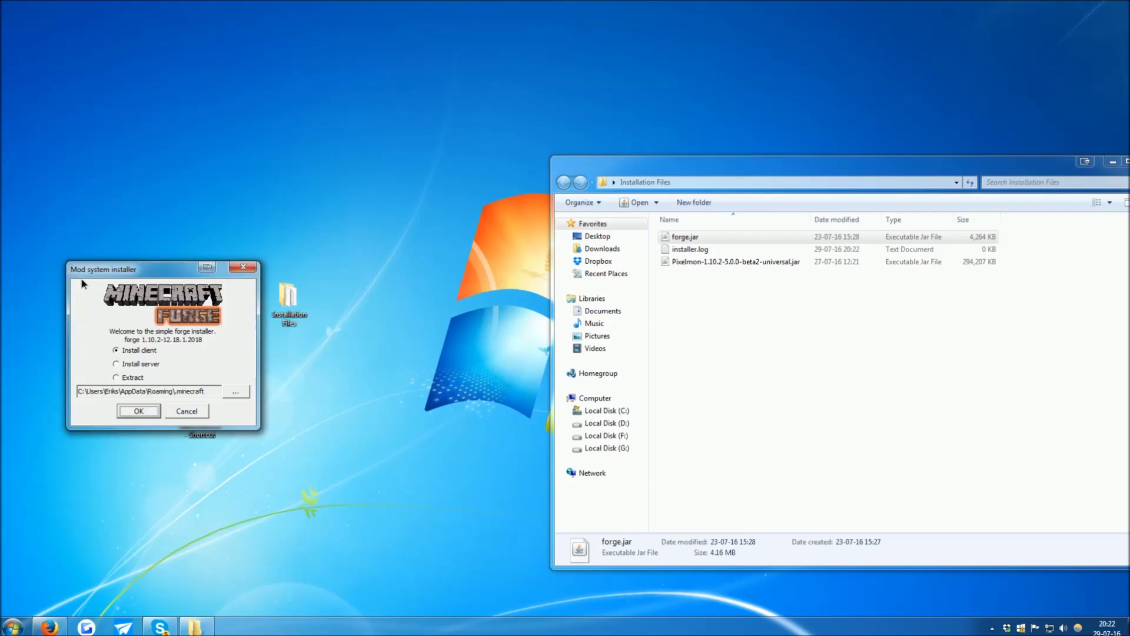
pyautogui.moveTo(100, 269); pyautogui.dragTo(349, 247)
pyautogui.click(369, 328)
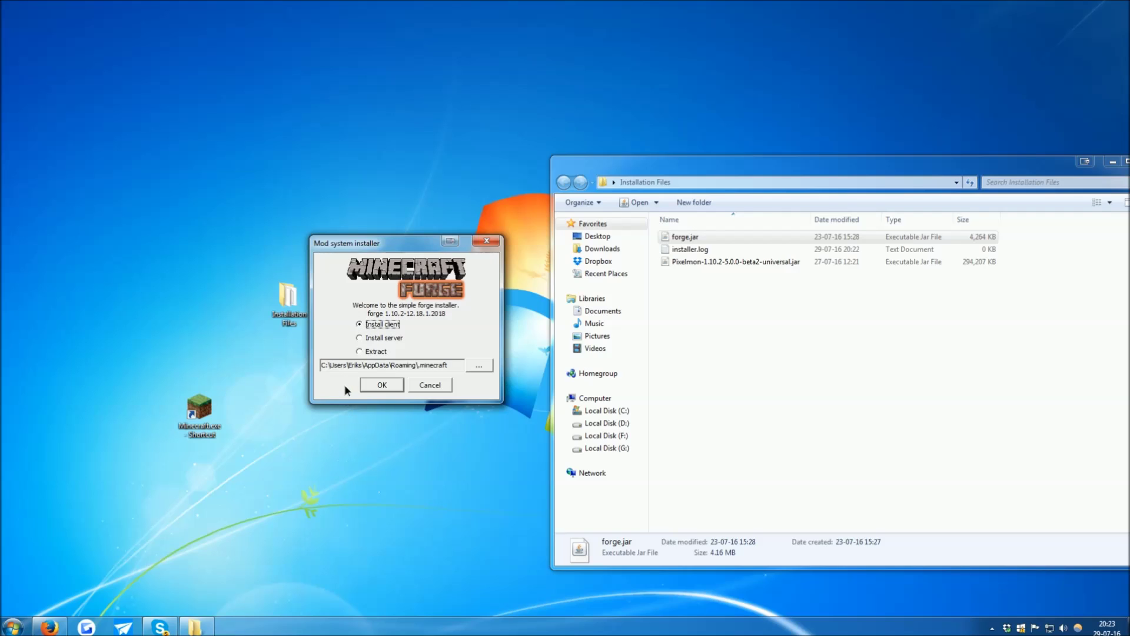
pyautogui.click(386, 385)
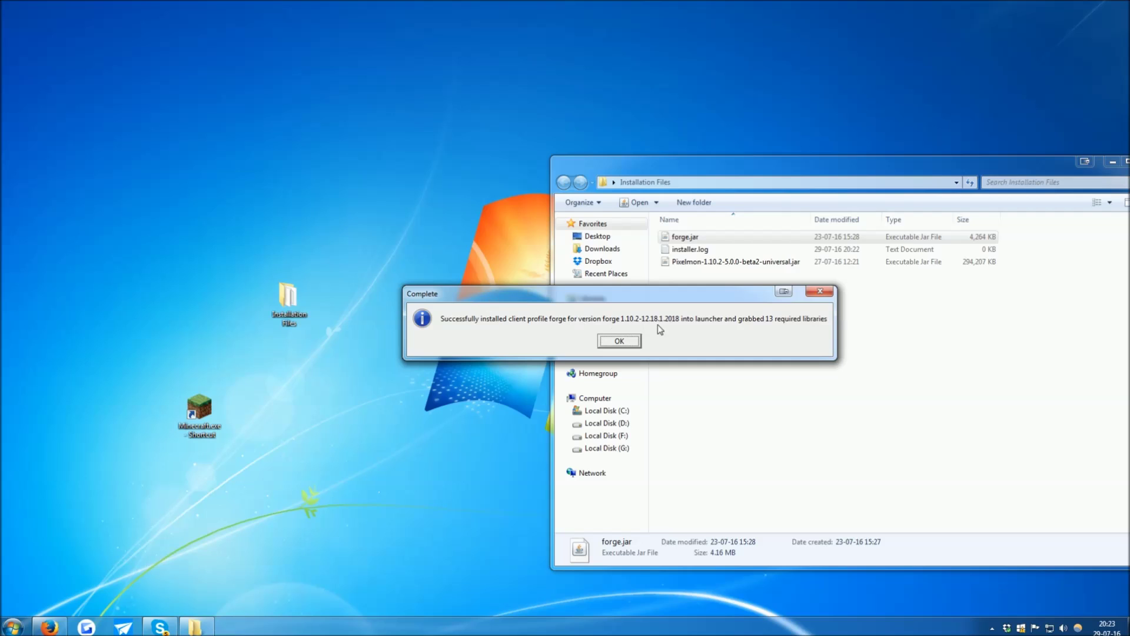
pyautogui.click(619, 341)
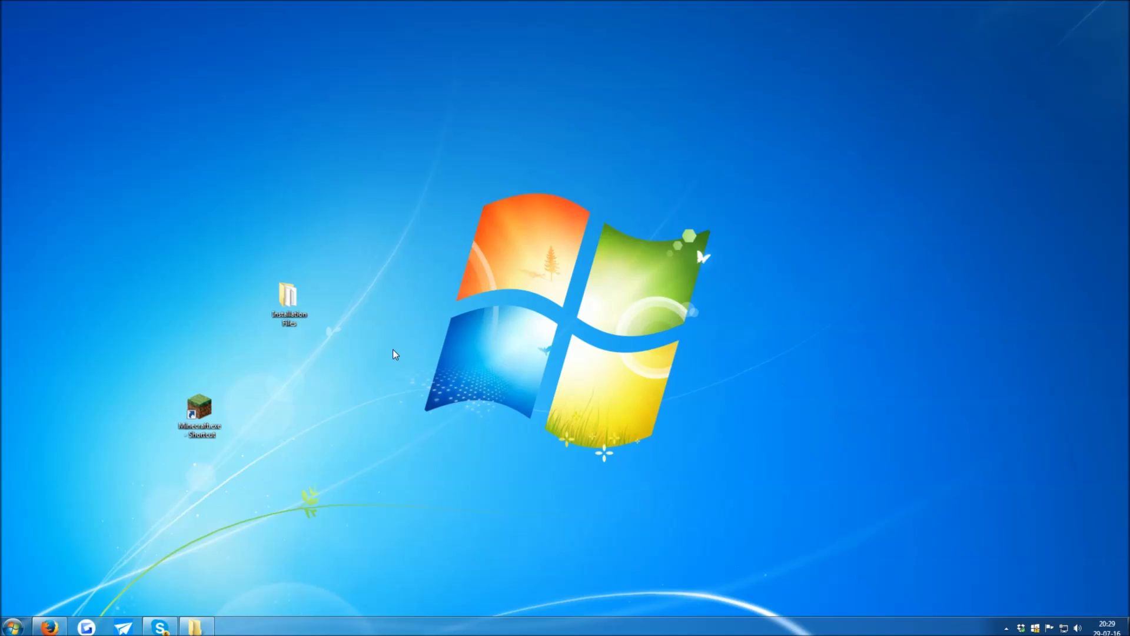
# Step: Start the launcher, select the forge profile, edit it and tick JVM Arguments
pyautogui.click(215, 411)
pyautogui.doubleClick(214, 411)
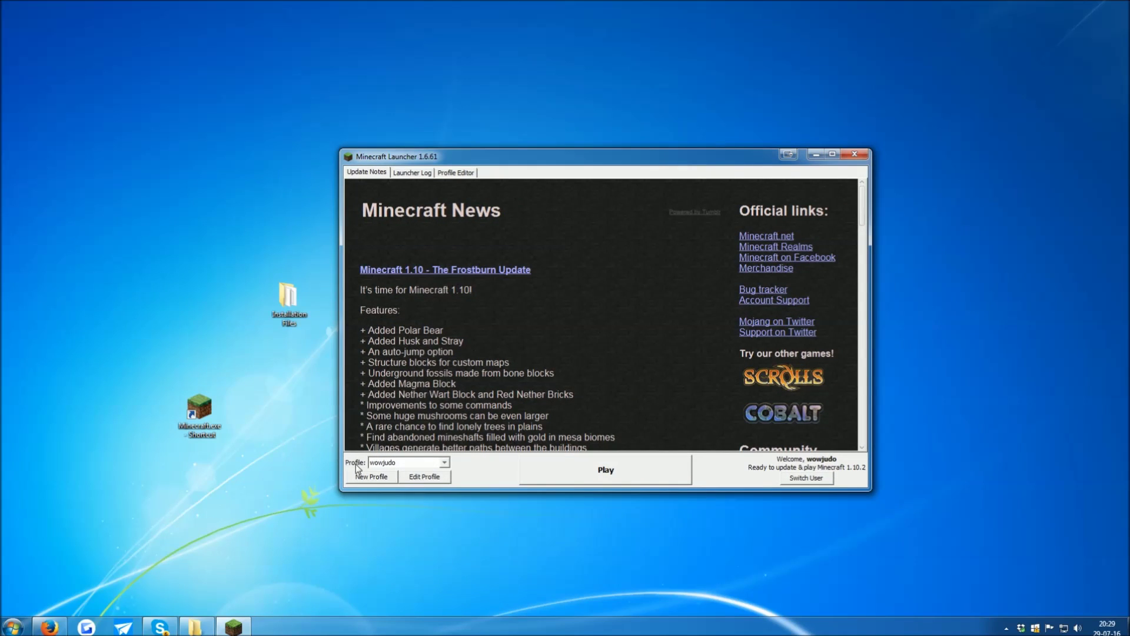
pyautogui.click(444, 464)
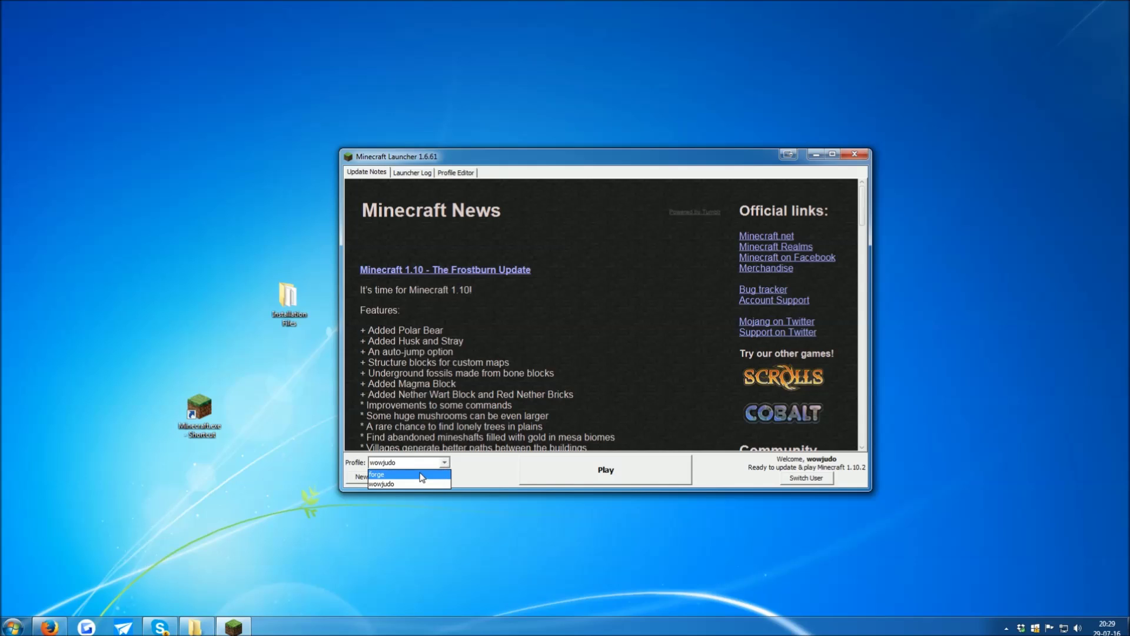
pyautogui.click(421, 474)
pyautogui.click(424, 477)
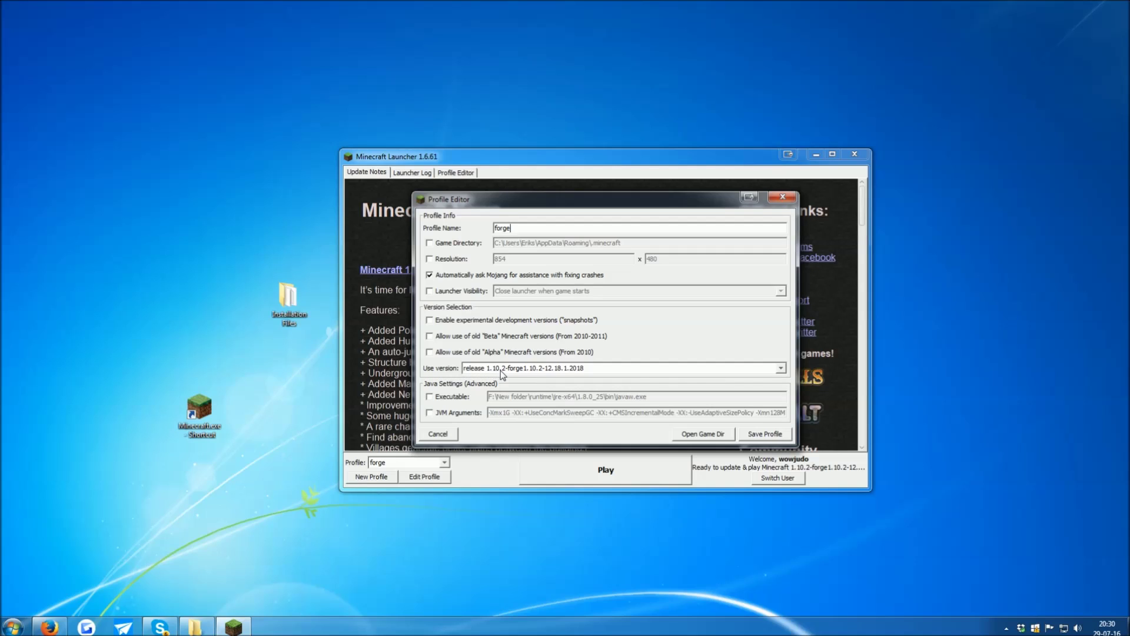
pyautogui.click(429, 413)
# Step: Change the forge profile's JVM memory argument from -Xmx1G to -Xmx2G
pyautogui.moveTo(502, 413); pyautogui.dragTo(507, 413)
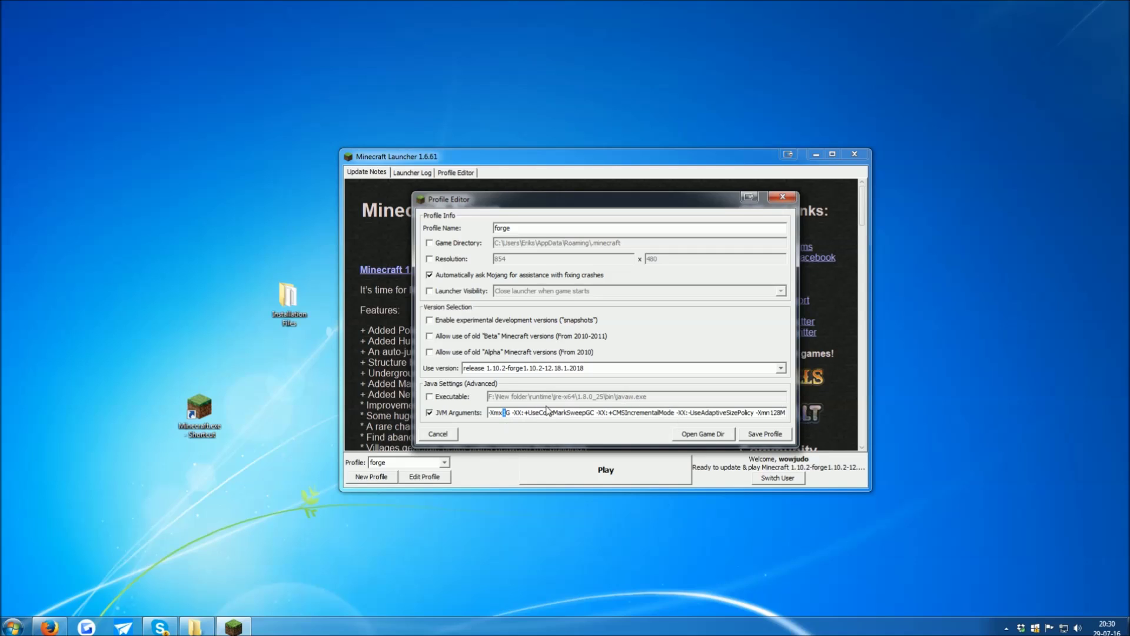
pyautogui.write('2')
pyautogui.doubleClick(503, 413)
pyautogui.moveTo(502, 412); pyautogui.dragTo(506, 413)
pyautogui.write('2')
pyautogui.moveTo(503, 413); pyautogui.dragTo(507, 413)
pyautogui.press('Tab')
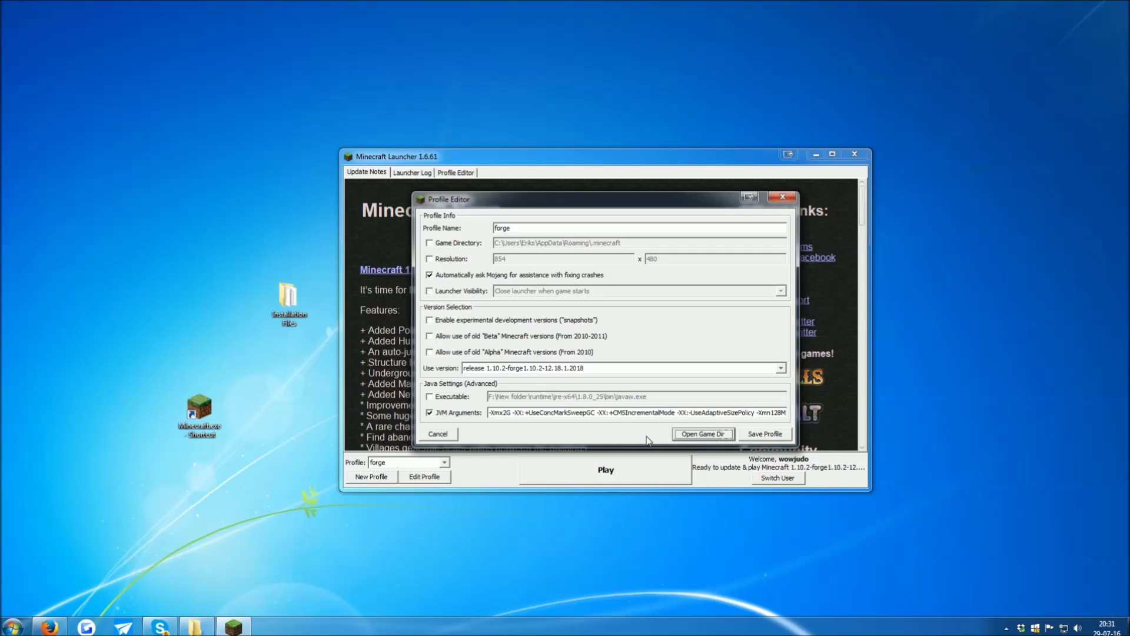
# Step: Create a new folder named mods inside .minecraft
pyautogui.click(708, 434)
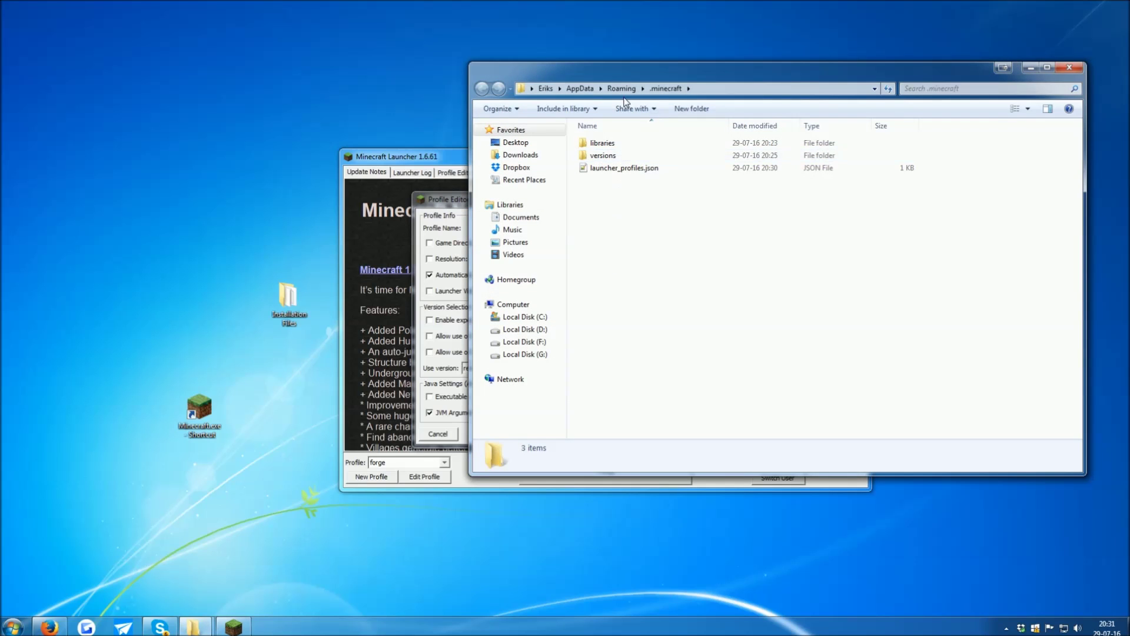
pyautogui.moveTo(620, 69); pyautogui.dragTo(596, 103)
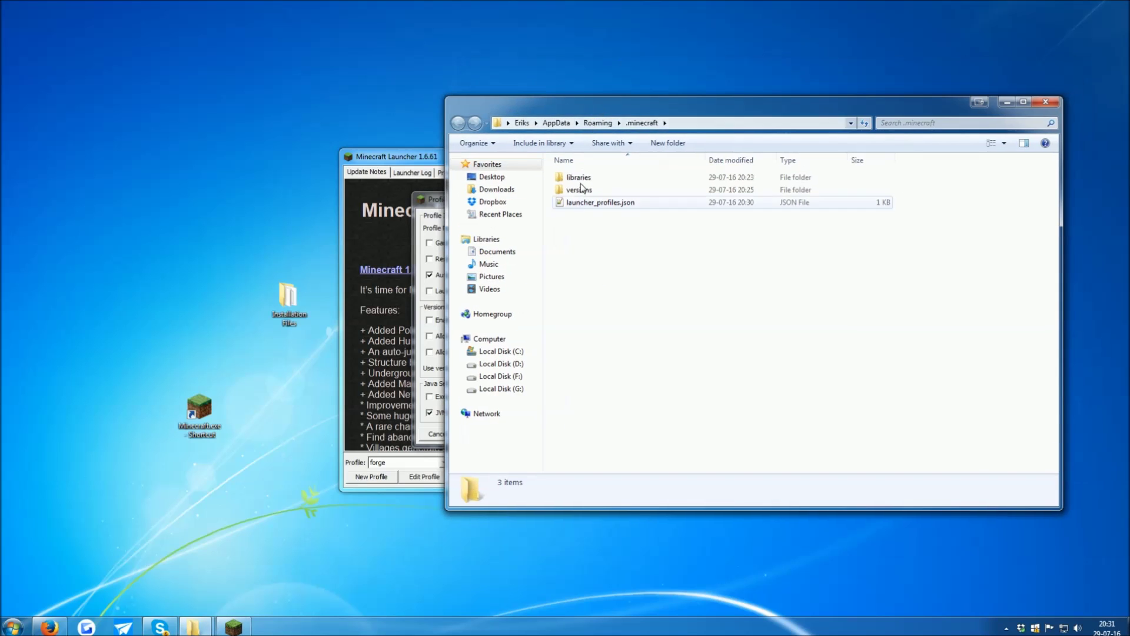
pyautogui.rightClick(574, 227)
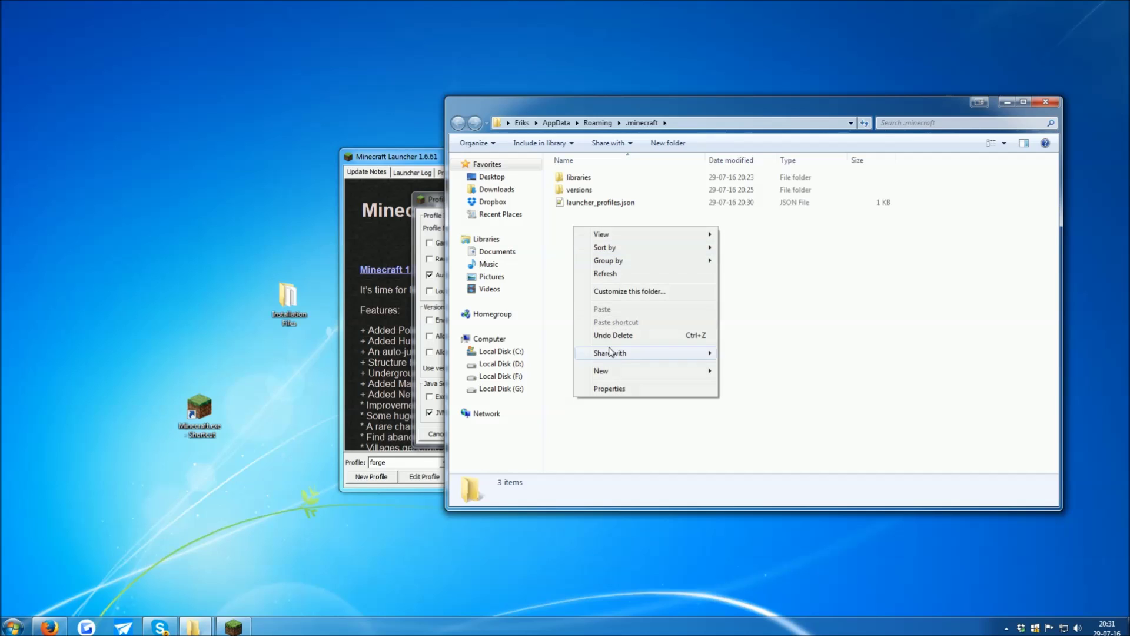
pyautogui.moveTo(622, 374)
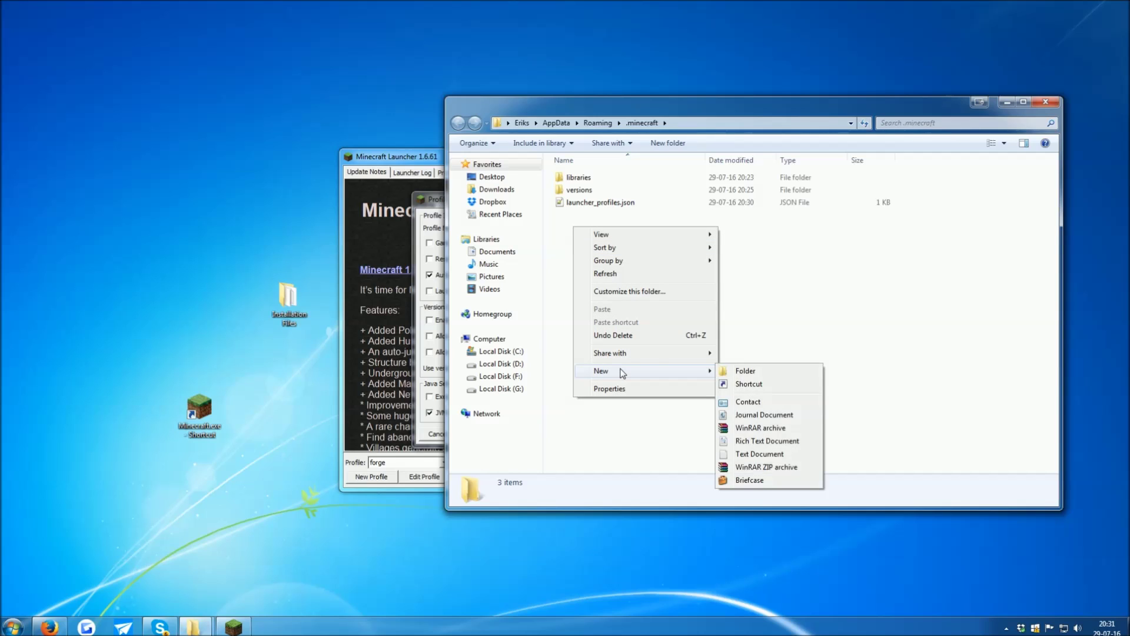
pyautogui.click(738, 373)
pyautogui.write('mods')
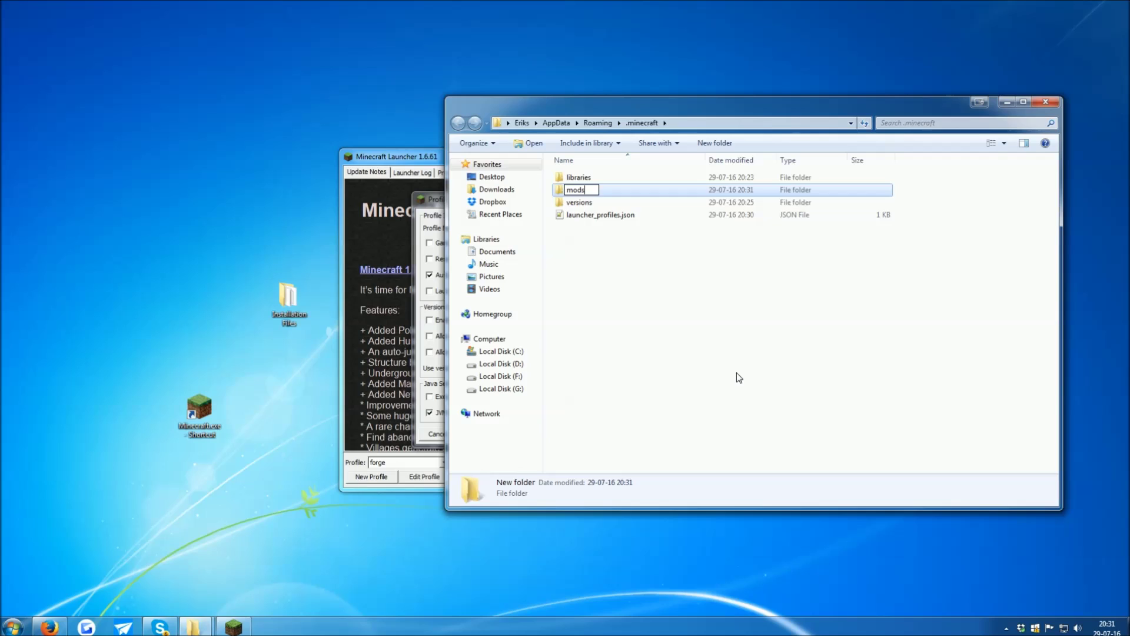
pyautogui.press('Return')
pyautogui.press('Return')
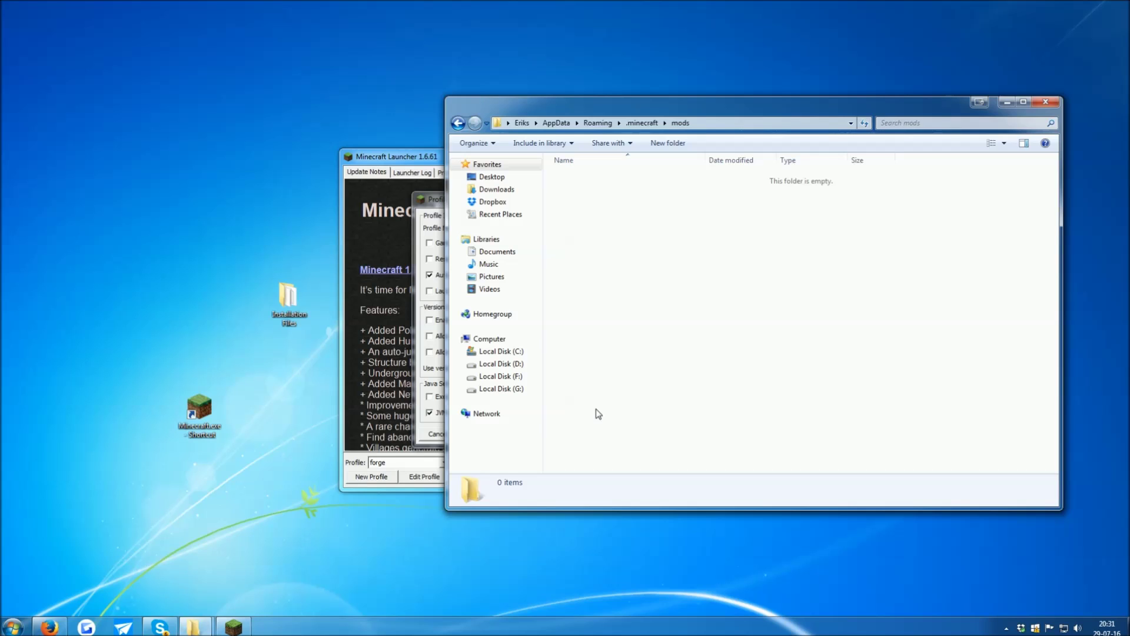
# Step: Copy the Pixelmon jar from Installation Files into mods and close both Explorer windows
pyautogui.moveTo(193, 626)
pyautogui.click(157, 570)
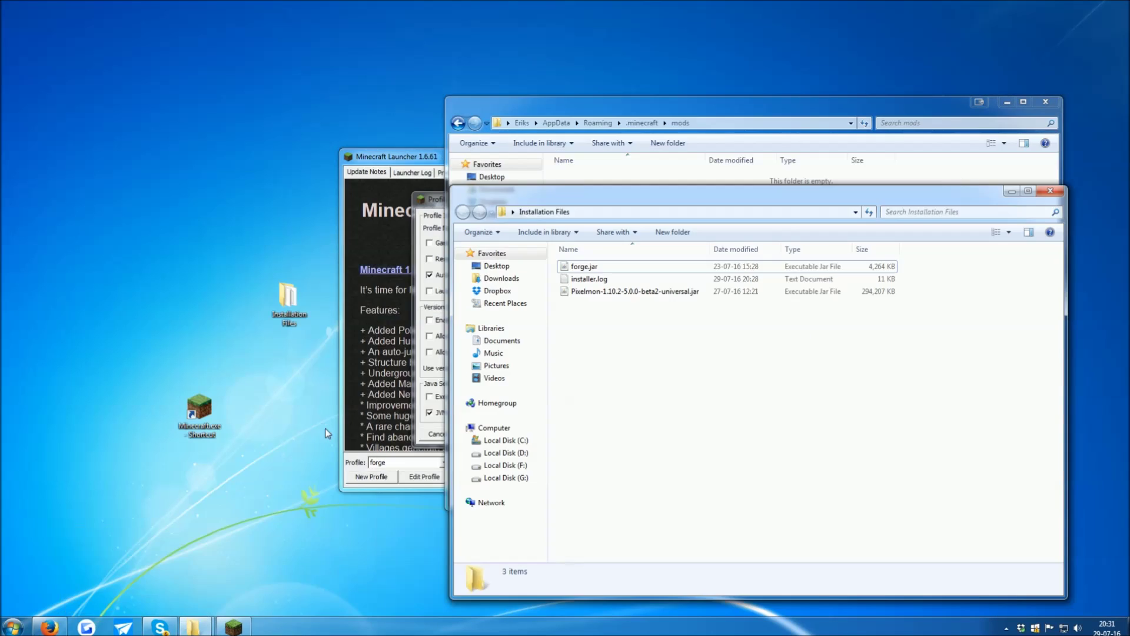
pyautogui.moveTo(554, 199); pyautogui.dragTo(297, 328)
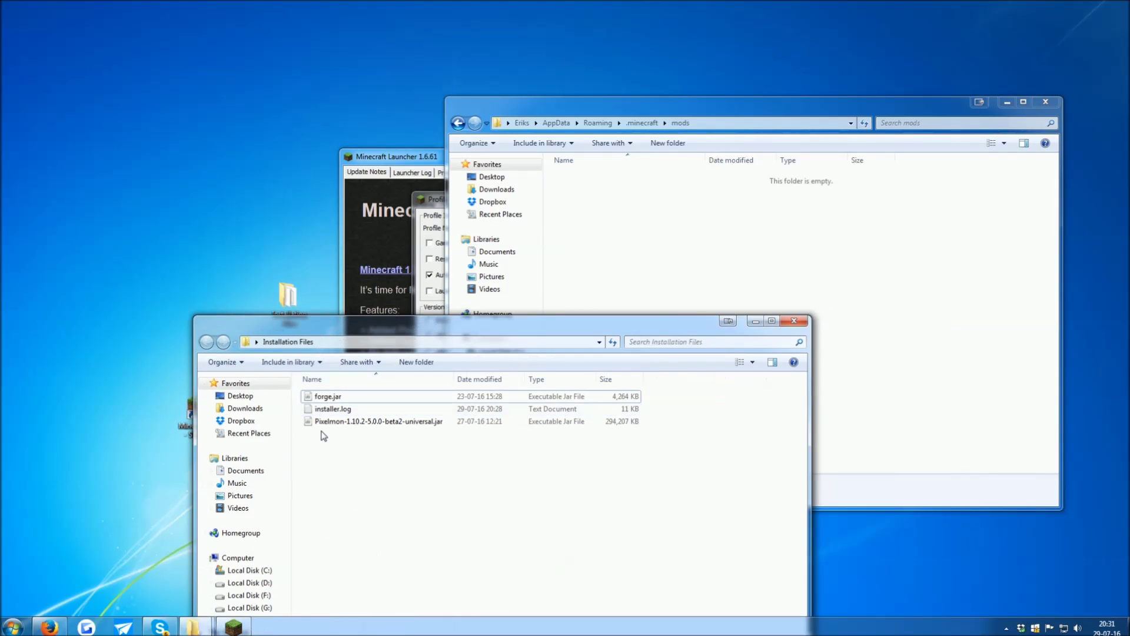
pyautogui.click(322, 423)
pyautogui.moveTo(322, 424); pyautogui.dragTo(661, 320)
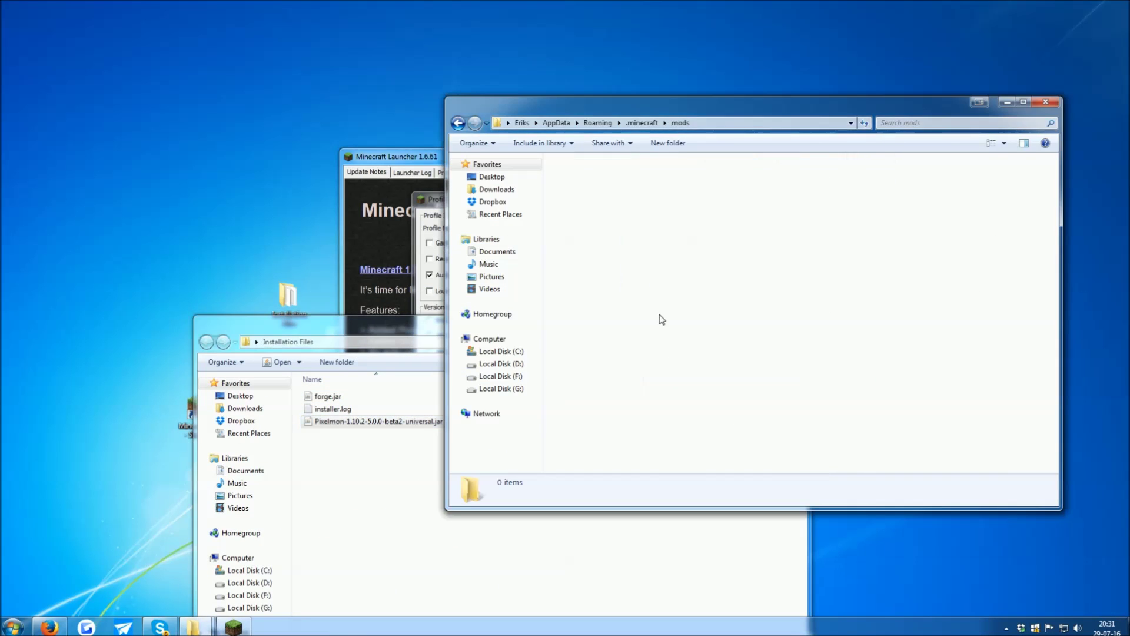
pyautogui.click(616, 573)
pyautogui.click(794, 321)
pyautogui.click(585, 245)
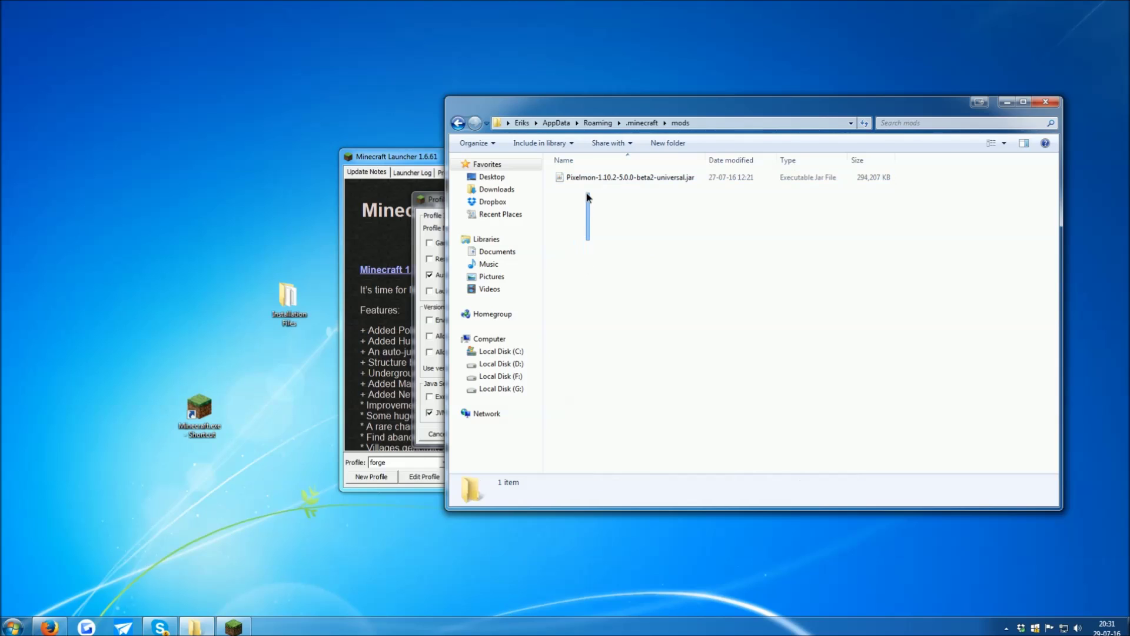
pyautogui.click(1050, 104)
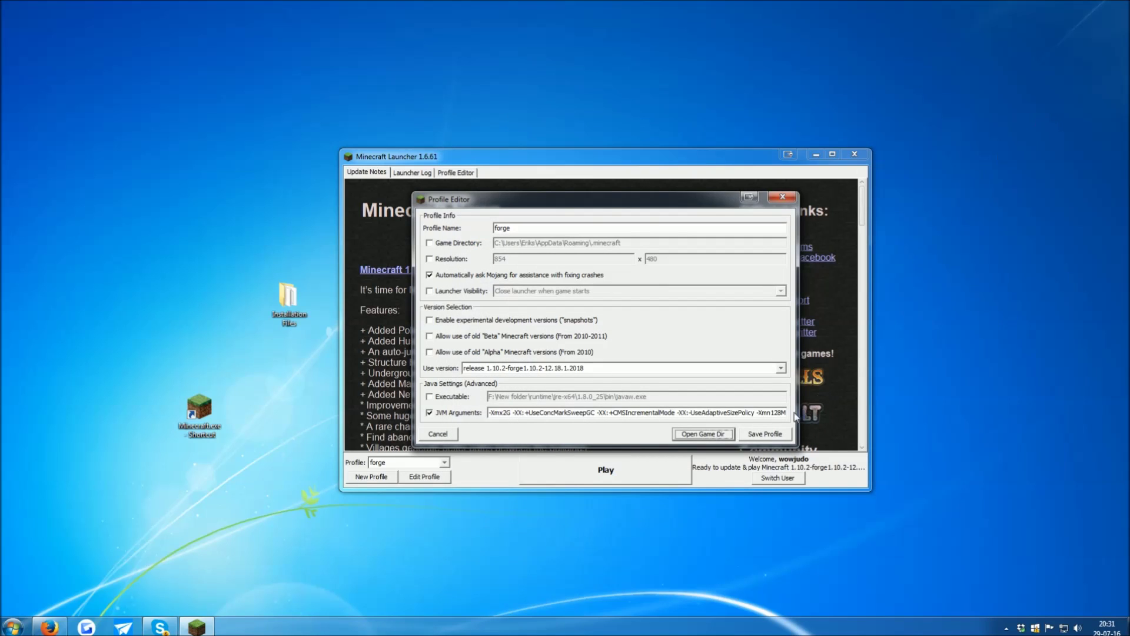
# Step: Save the forge profile and press Play to start Minecraft with Forge
pyautogui.click(765, 436)
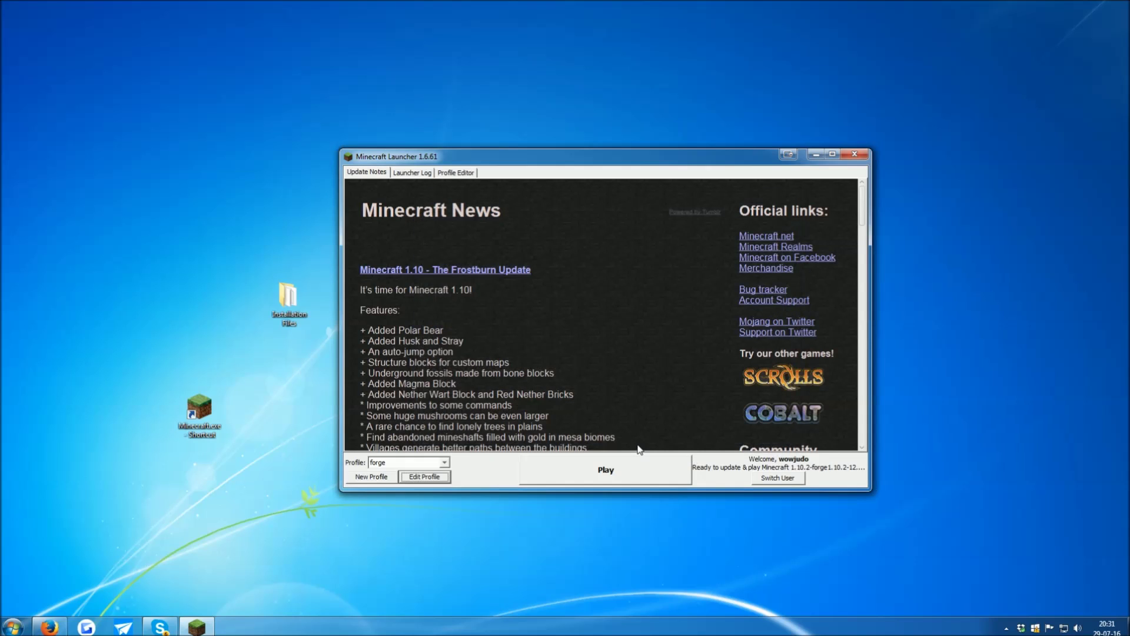
pyautogui.click(603, 471)
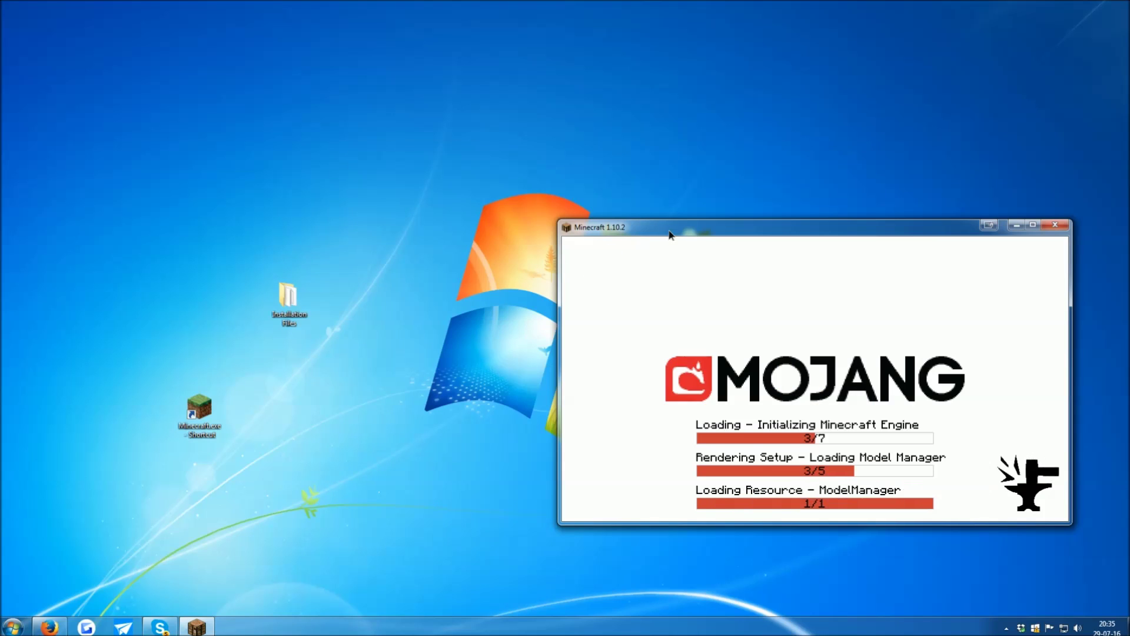
pyautogui.moveTo(672, 233); pyautogui.dragTo(459, 192)
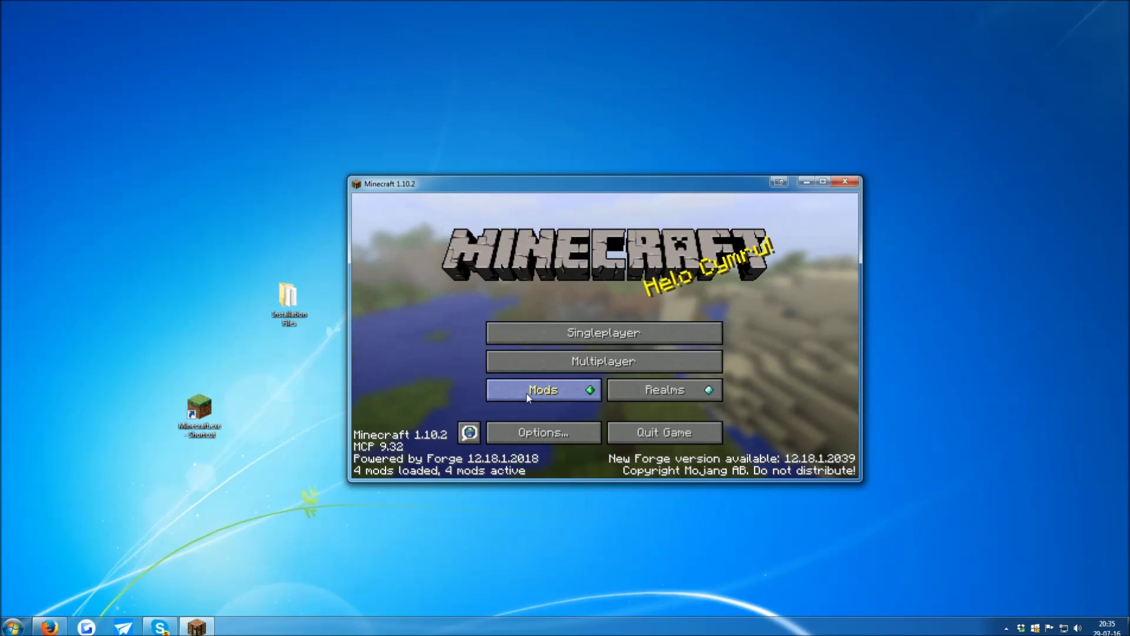
# Step: Turn Master Volume OFF in Options > Music & Sounds and return to the title screen
pyautogui.click(534, 434)
pyautogui.click(684, 307)
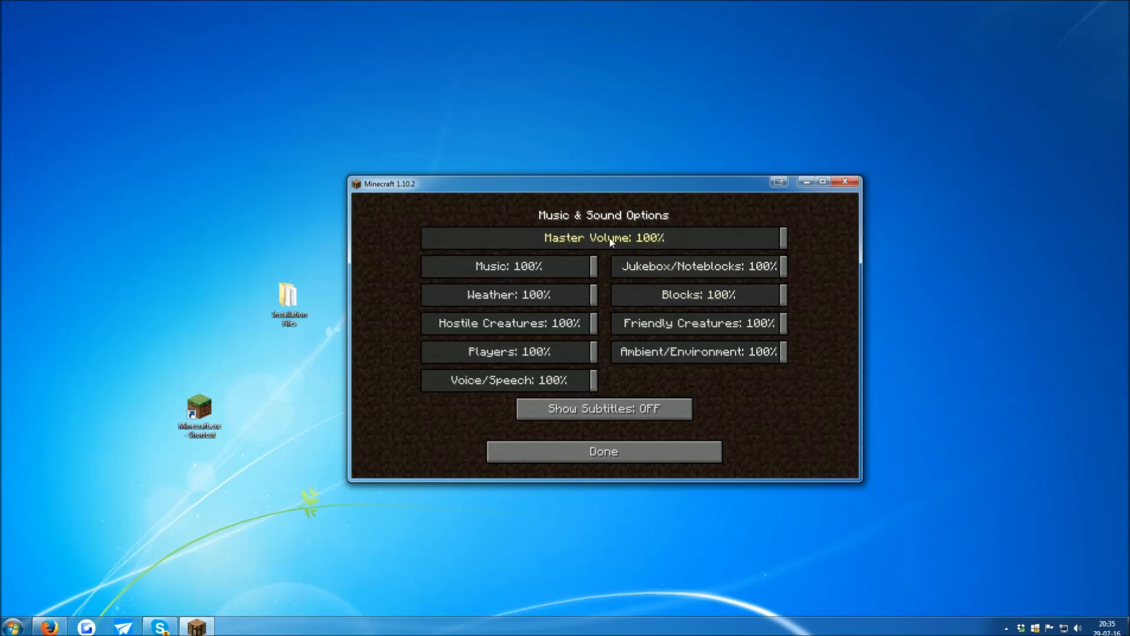
pyautogui.moveTo(611, 241); pyautogui.dragTo(379, 273)
pyautogui.click(554, 459)
pyautogui.click(555, 450)
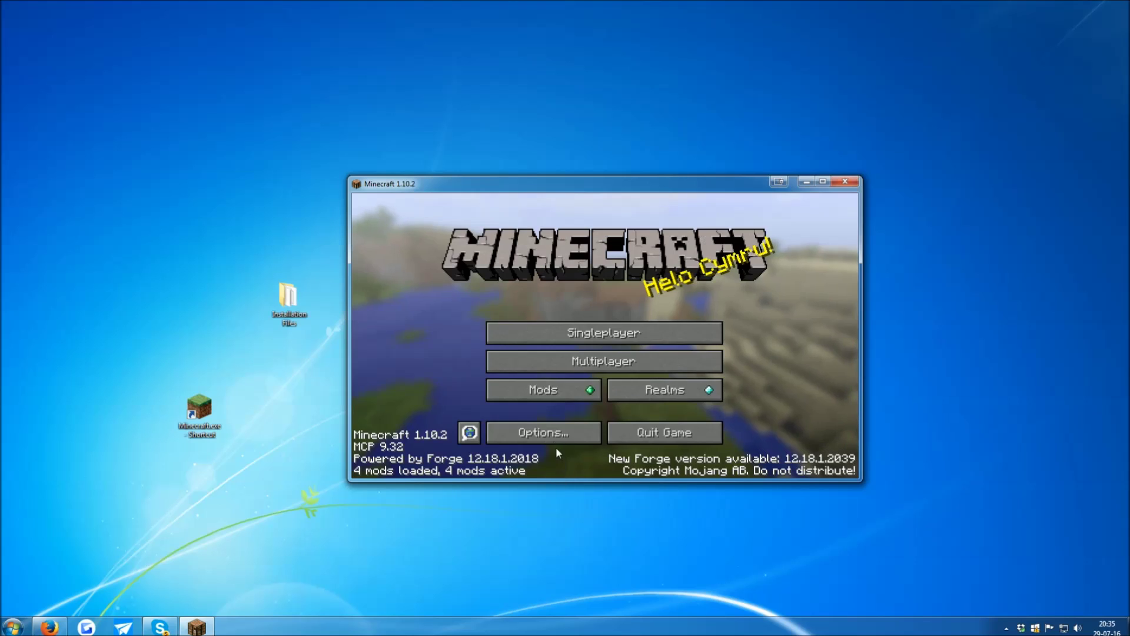
# Step: Check Forge and Pixelmon in the Mods list, then open Multiplayer
pyautogui.click(547, 399)
pyautogui.scroll(-2, 478, 371)
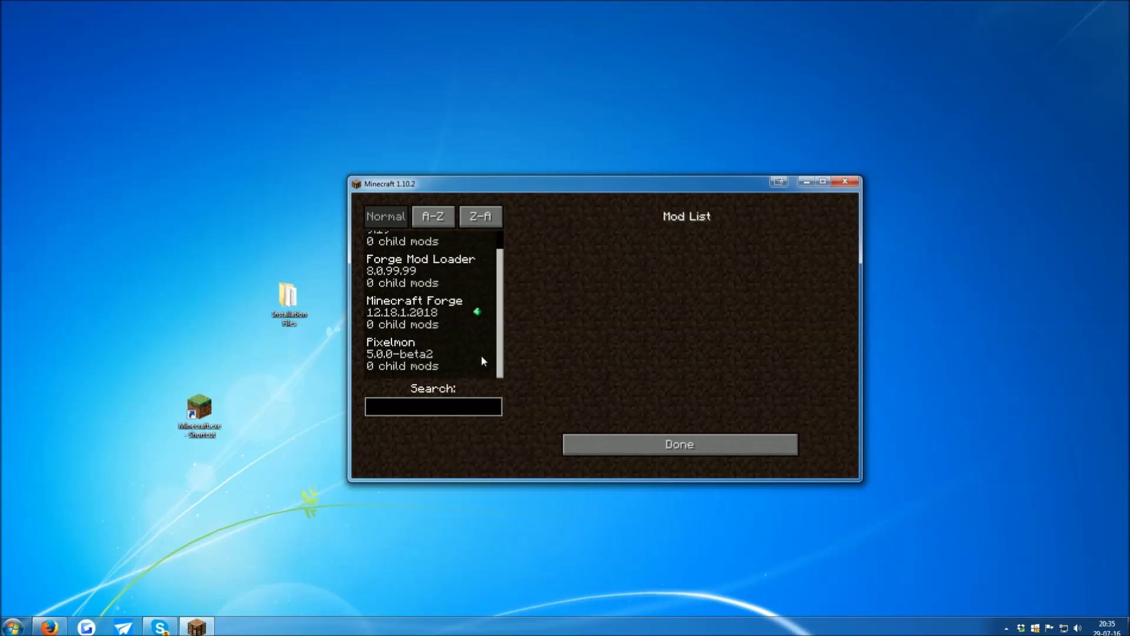
pyautogui.click(401, 309)
pyautogui.click(402, 356)
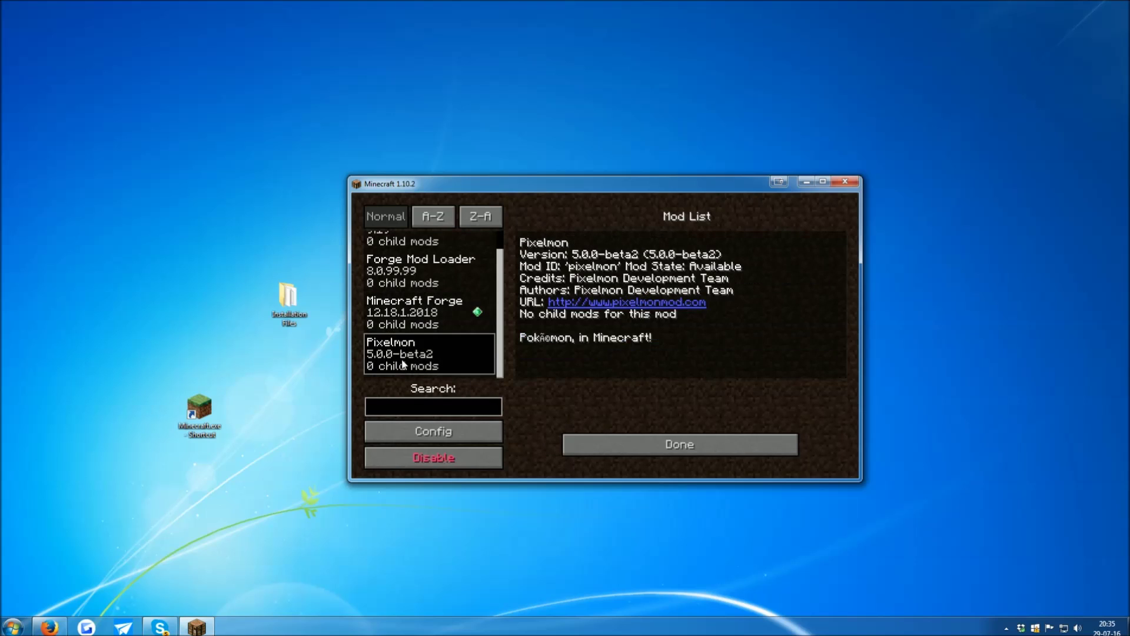
pyautogui.click(633, 452)
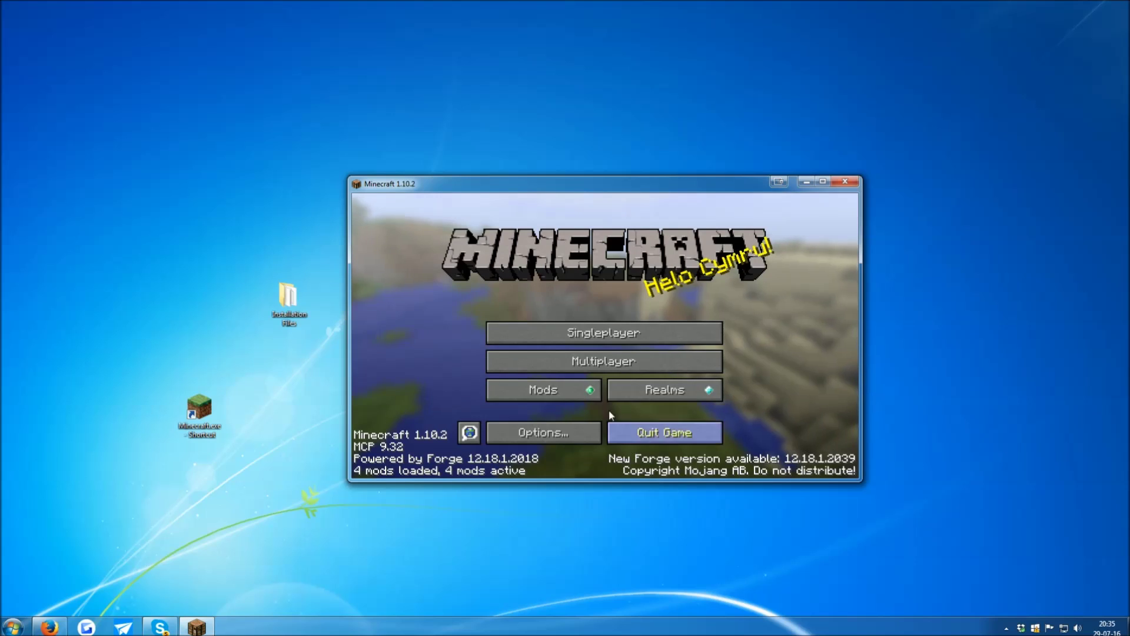
pyautogui.click(589, 366)
# Step: Add a server with address pixel.un-magic.net to the multiplayer list
pyautogui.click(705, 428)
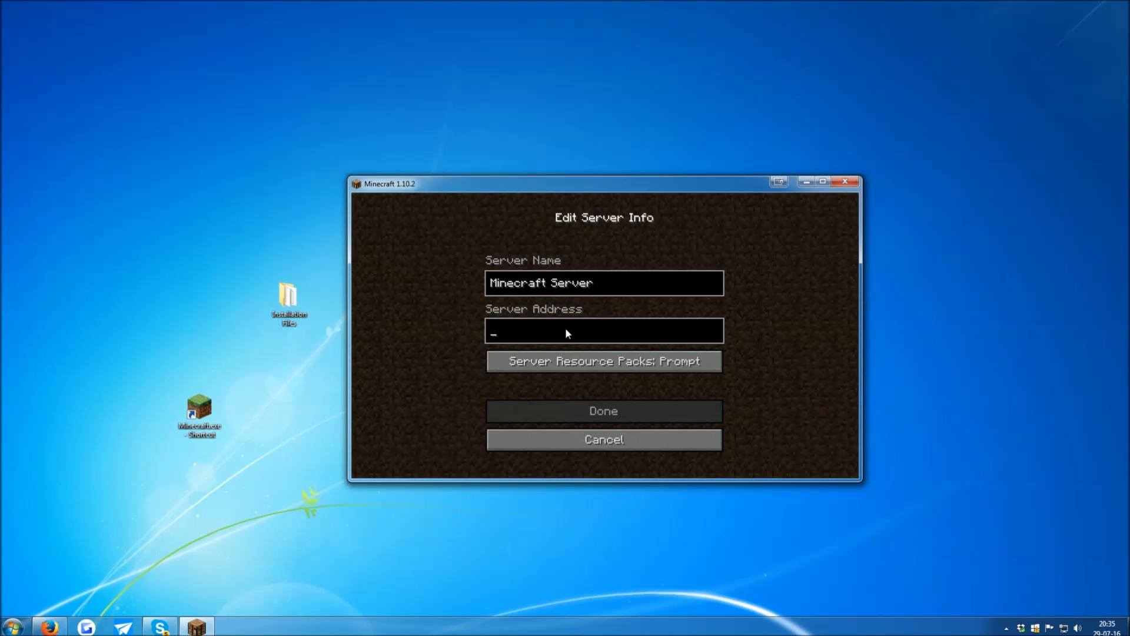
pyautogui.write('p')
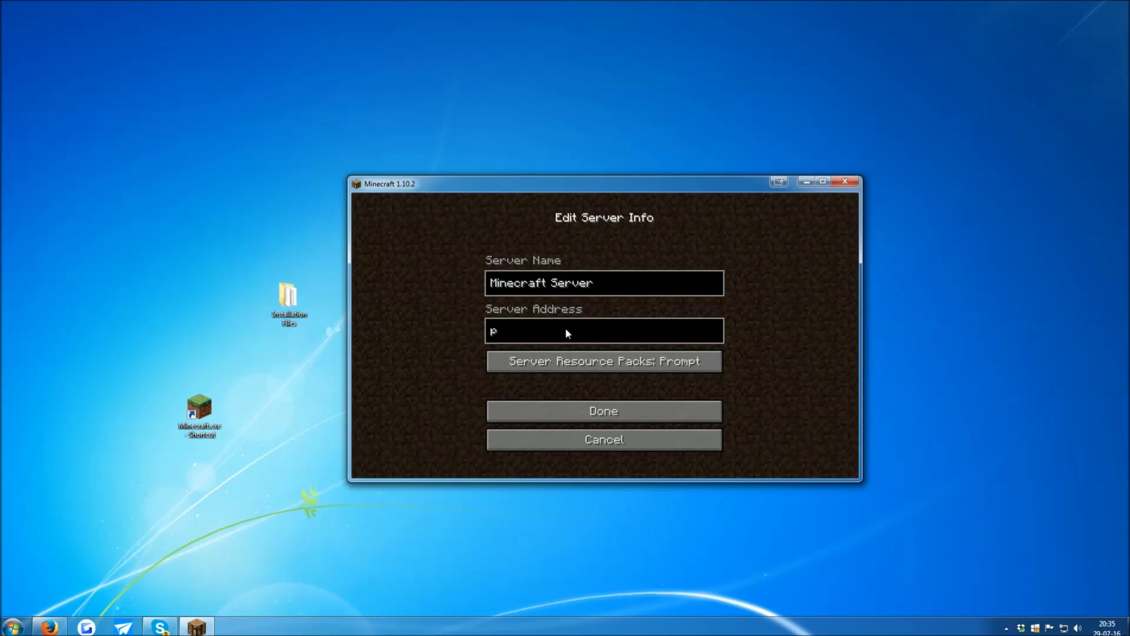
pyautogui.write('ixel.un-magic.net')
pyautogui.press('Return')
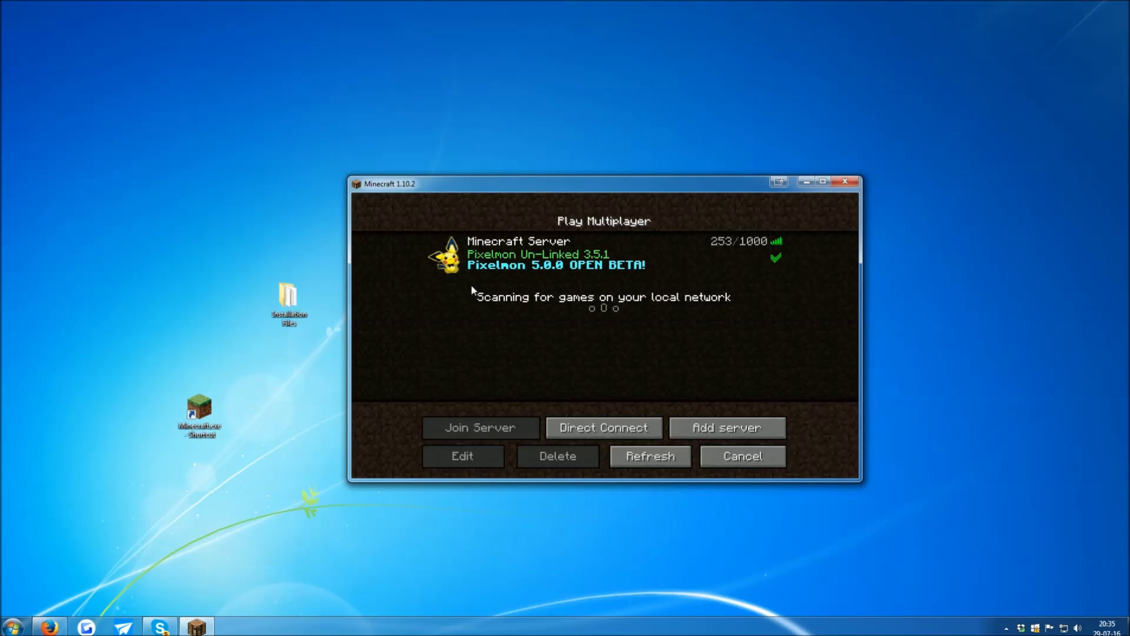
pyautogui.moveTo(454, 259)
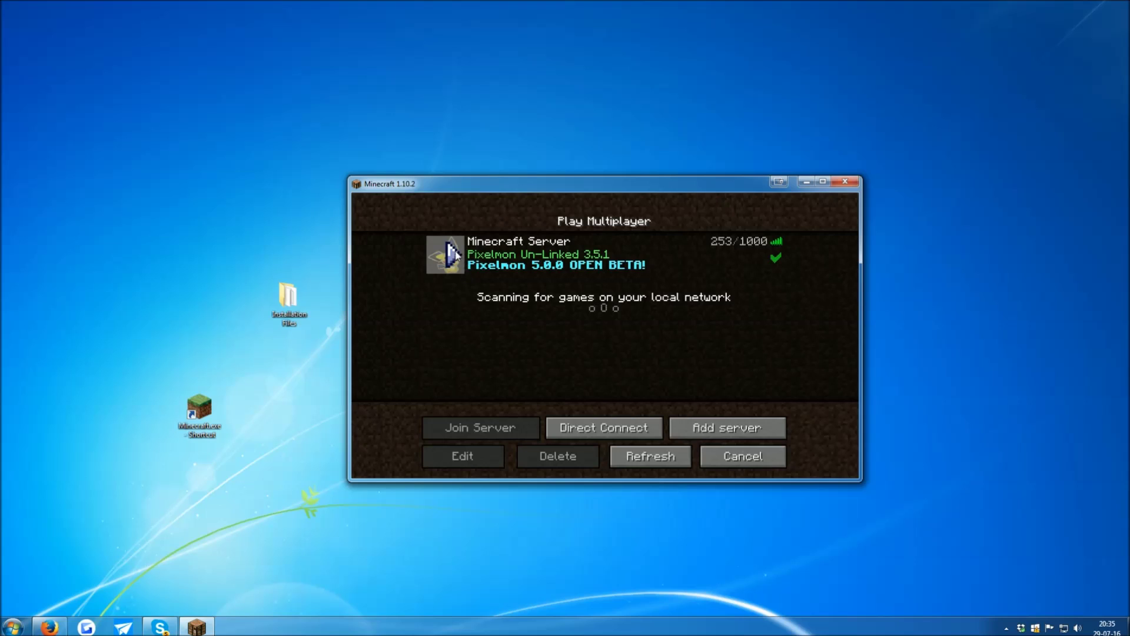
# Step: Join the Minecraft Server and send the /Beta chat command to reach the Beta server
pyautogui.click(454, 259)
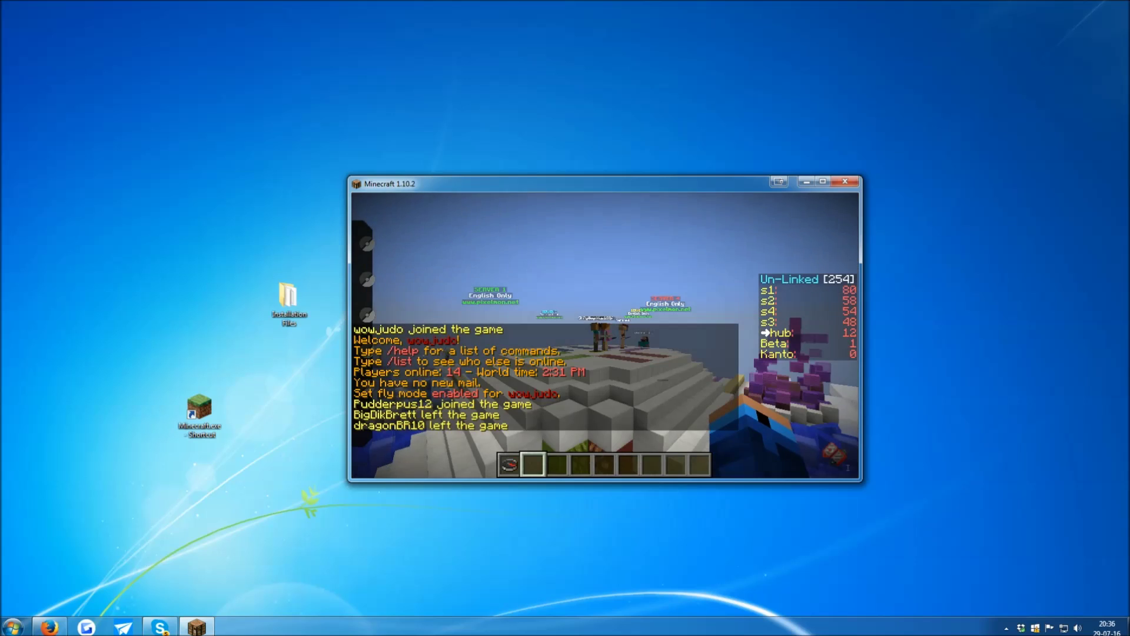
pyautogui.press('/')
pyautogui.write('Beta')
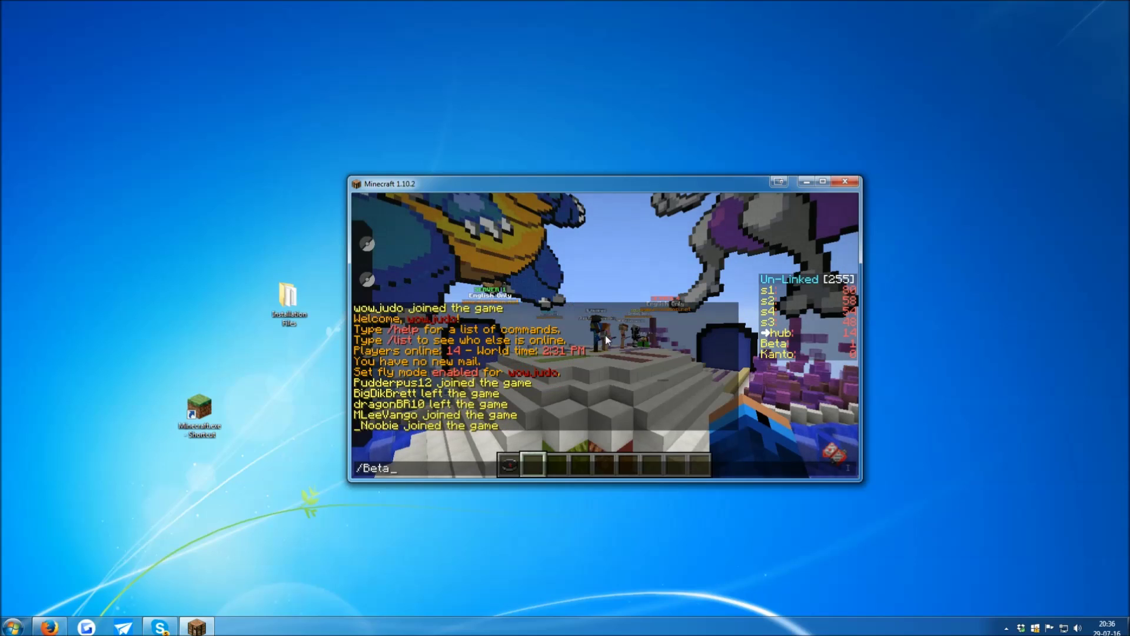
pyautogui.press('Return')
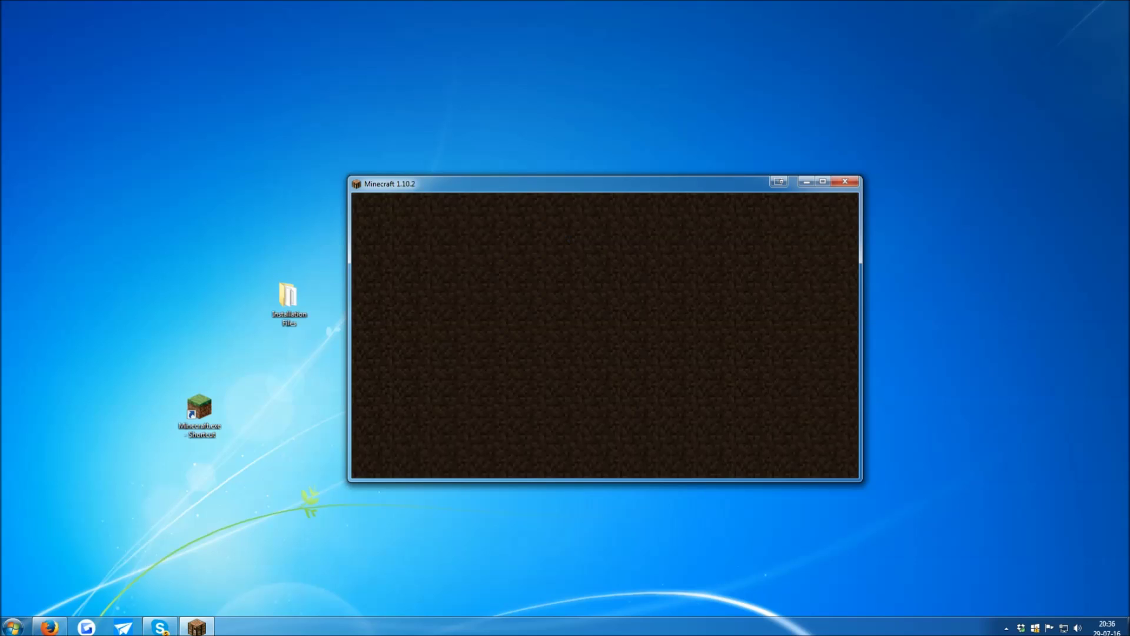